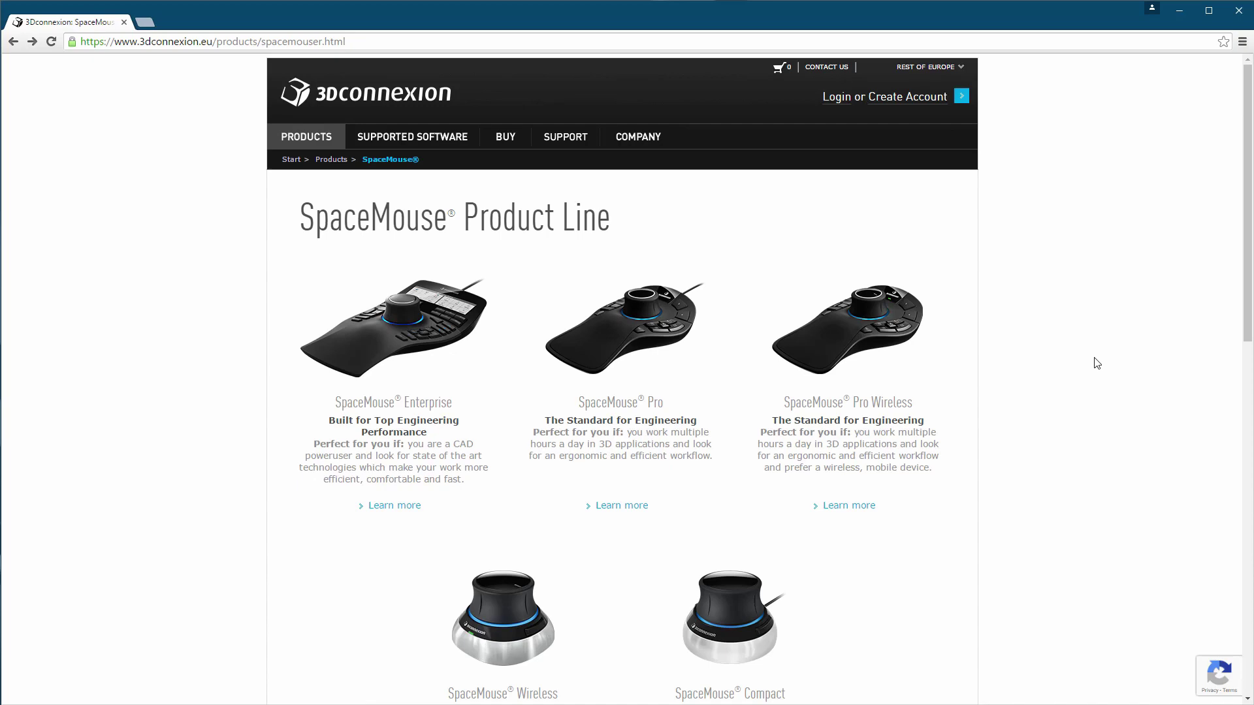
Open the SUPPORTED SOFTWARE mega-menu in the 3Dconnexion site's top navigation.
{"action": "mouse_move", "coordinate": [418, 140]}
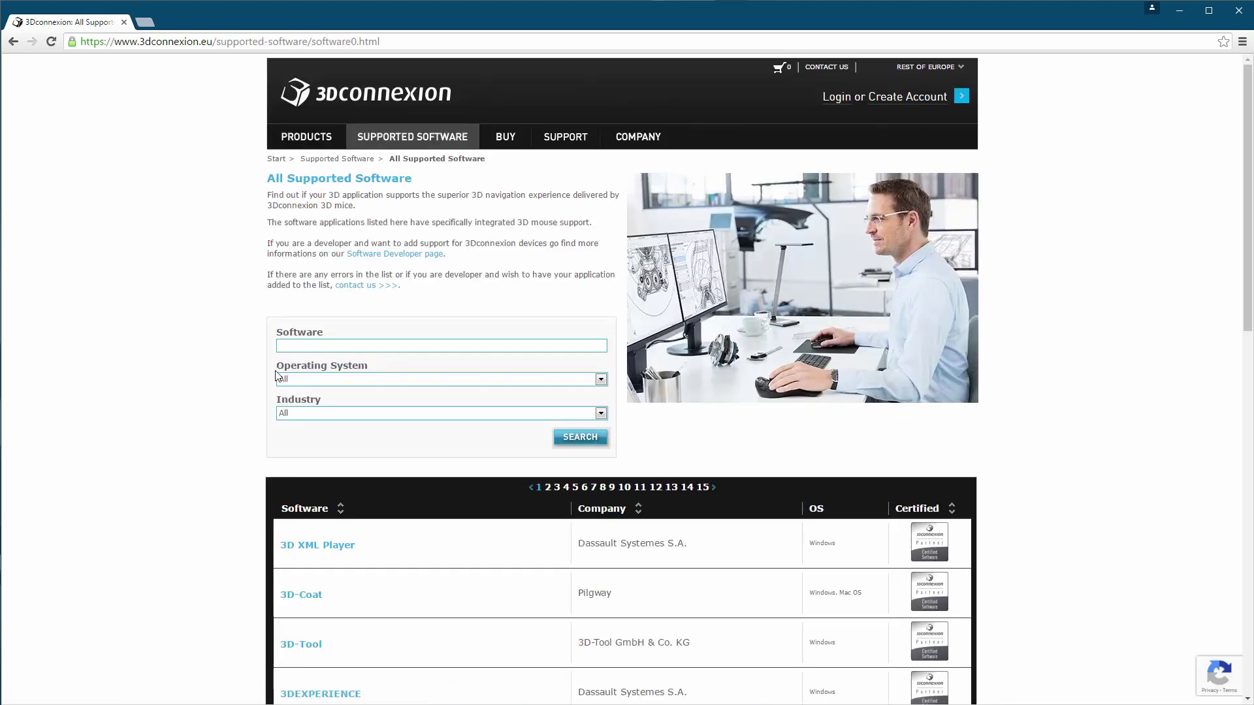
Show All Supported Software with the Operating System filter at All, scrolling the table.
{"action": "left_click", "coordinate": [315, 386]}
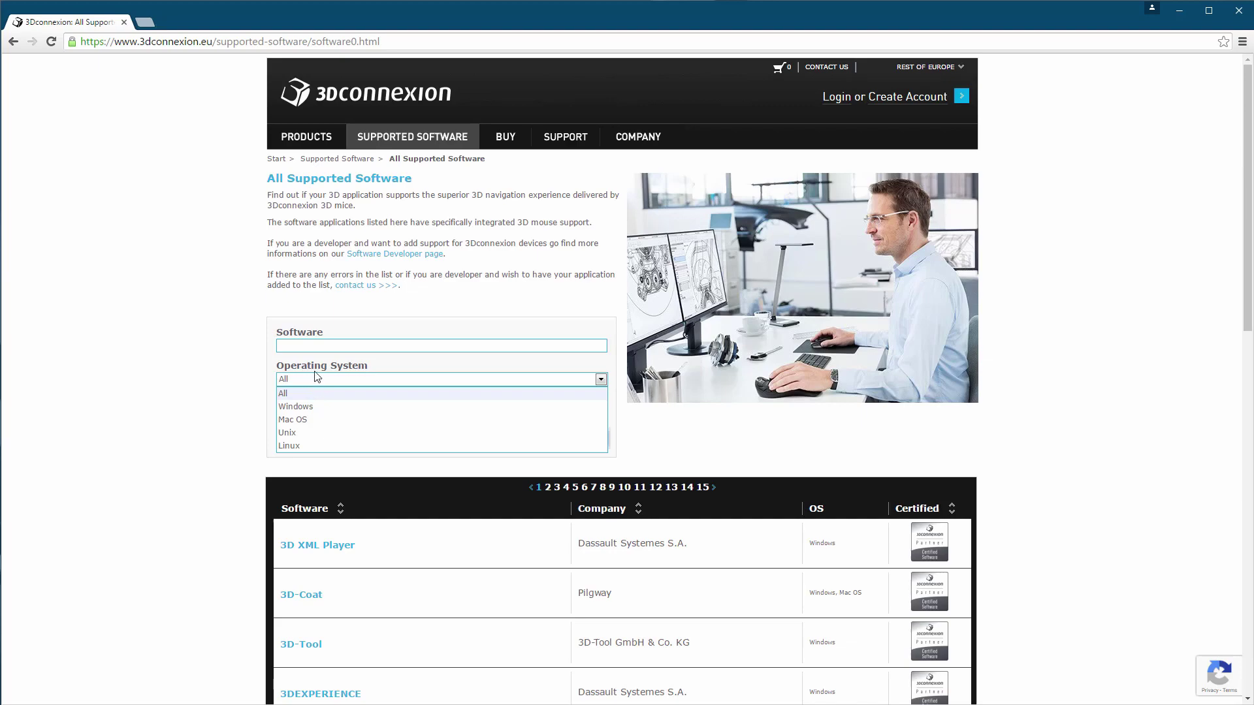
{"action": "left_click", "coordinate": [242, 315]}
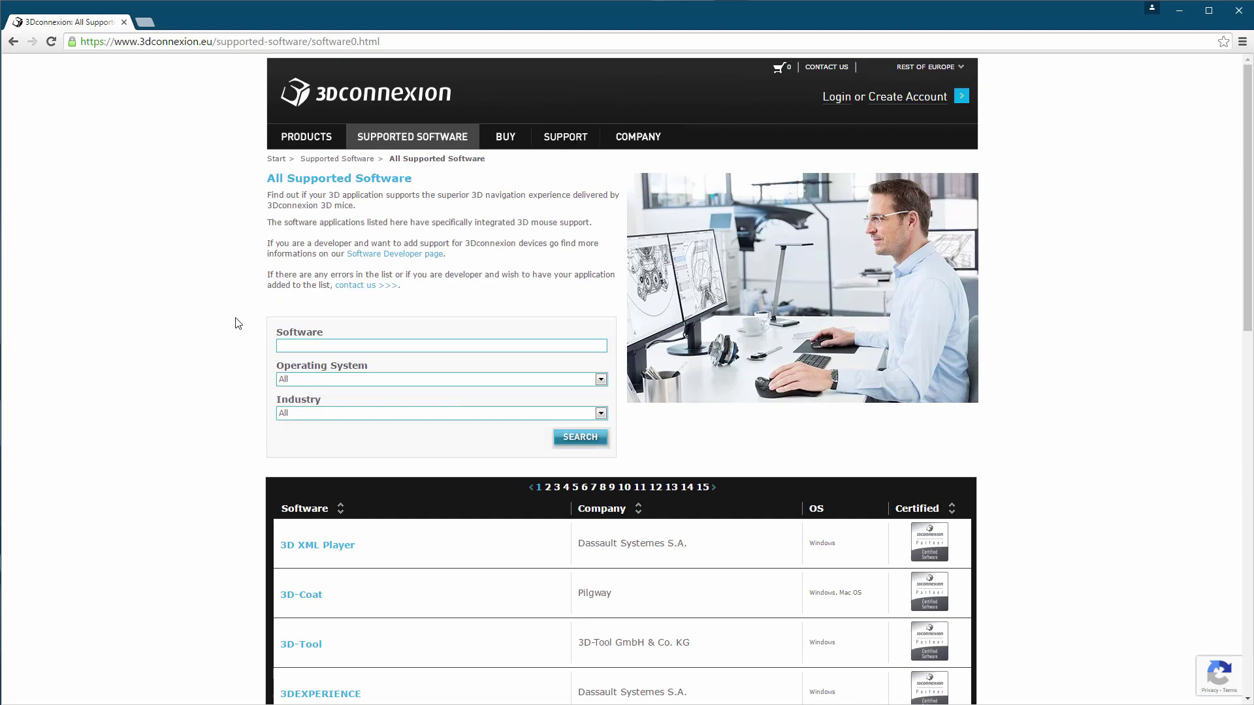
{"action": "scroll", "coordinate": [236, 322], "scroll_direction": "down", "scroll_amount": 13}
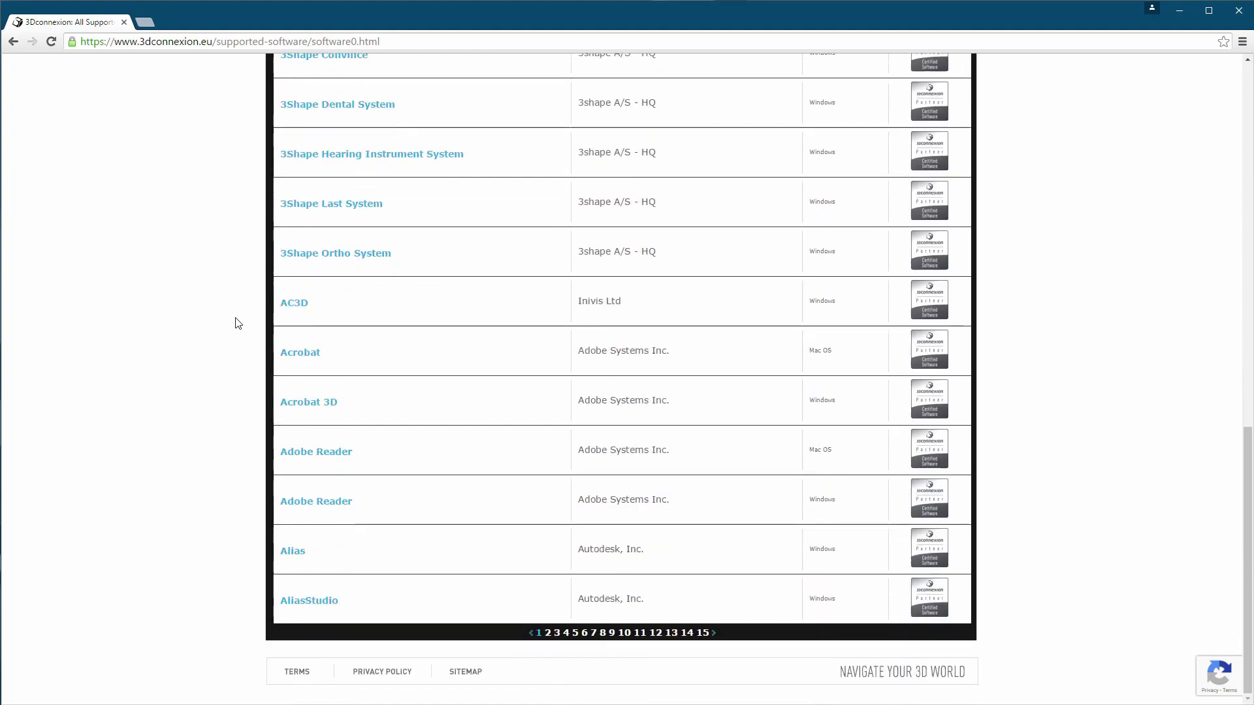
{"action": "scroll", "coordinate": [237, 322], "scroll_direction": "up", "scroll_amount": 13}
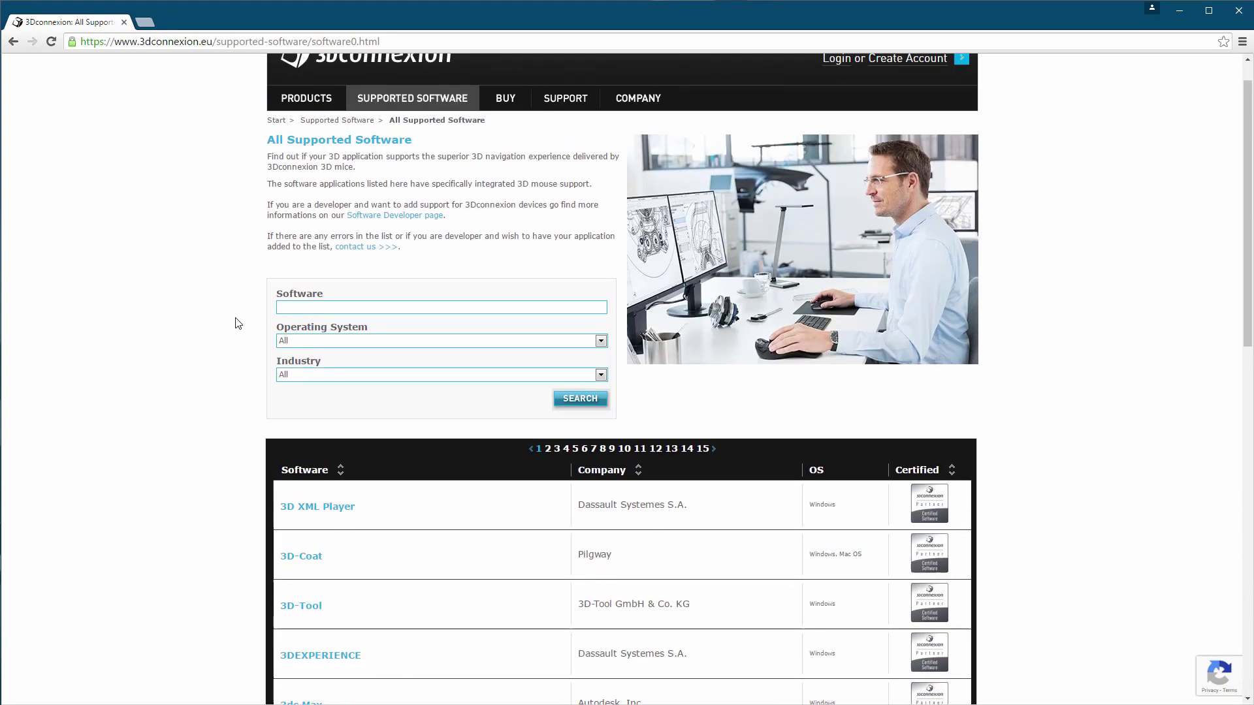
{"action": "scroll", "coordinate": [238, 323], "scroll_direction": "up", "scroll_amount": 1}
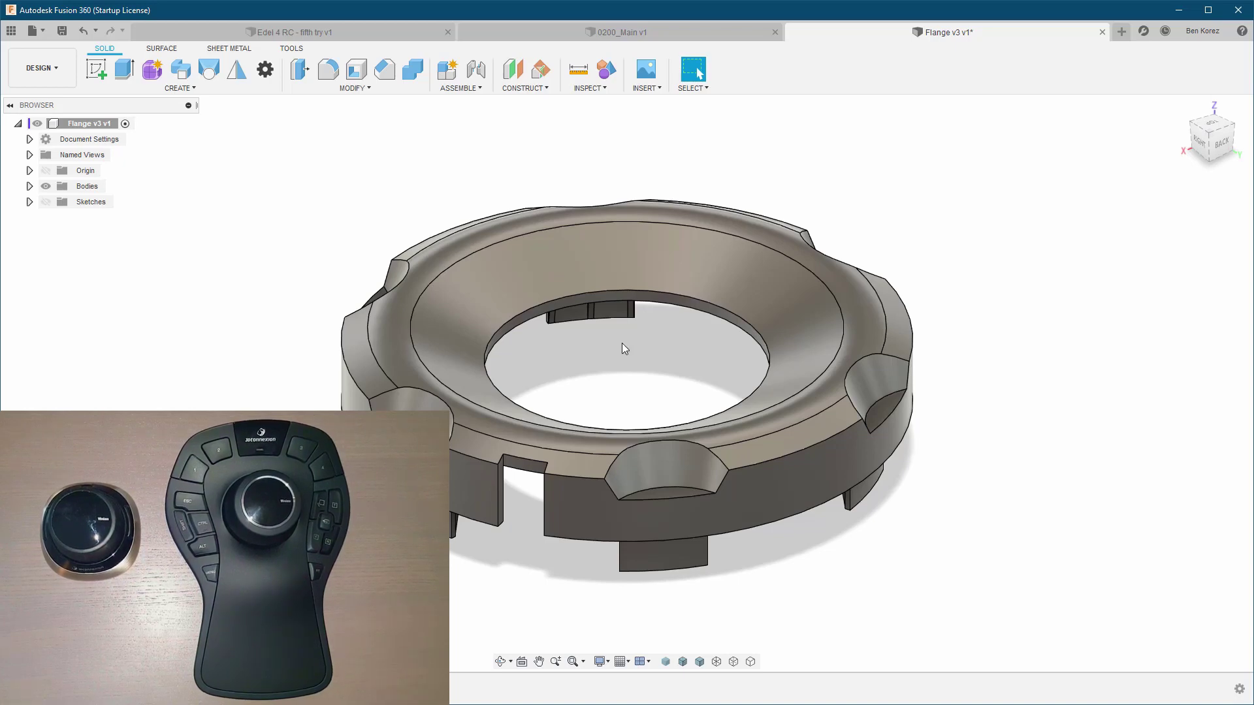
Orbit the flange to a bottom view of the ribs on its underside.
{"action": "left_click", "coordinate": [498, 660]}
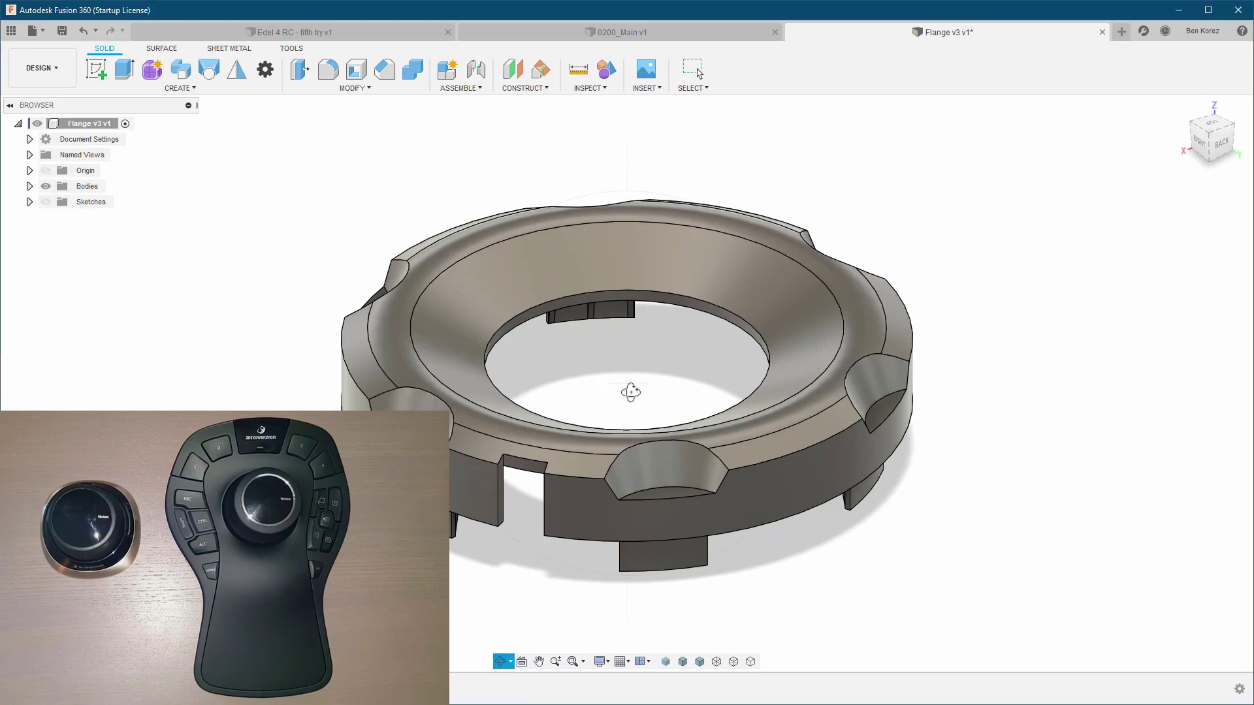
{"action": "left_click_drag", "start_coordinate": [633, 395], "coordinate": [625, 243]}
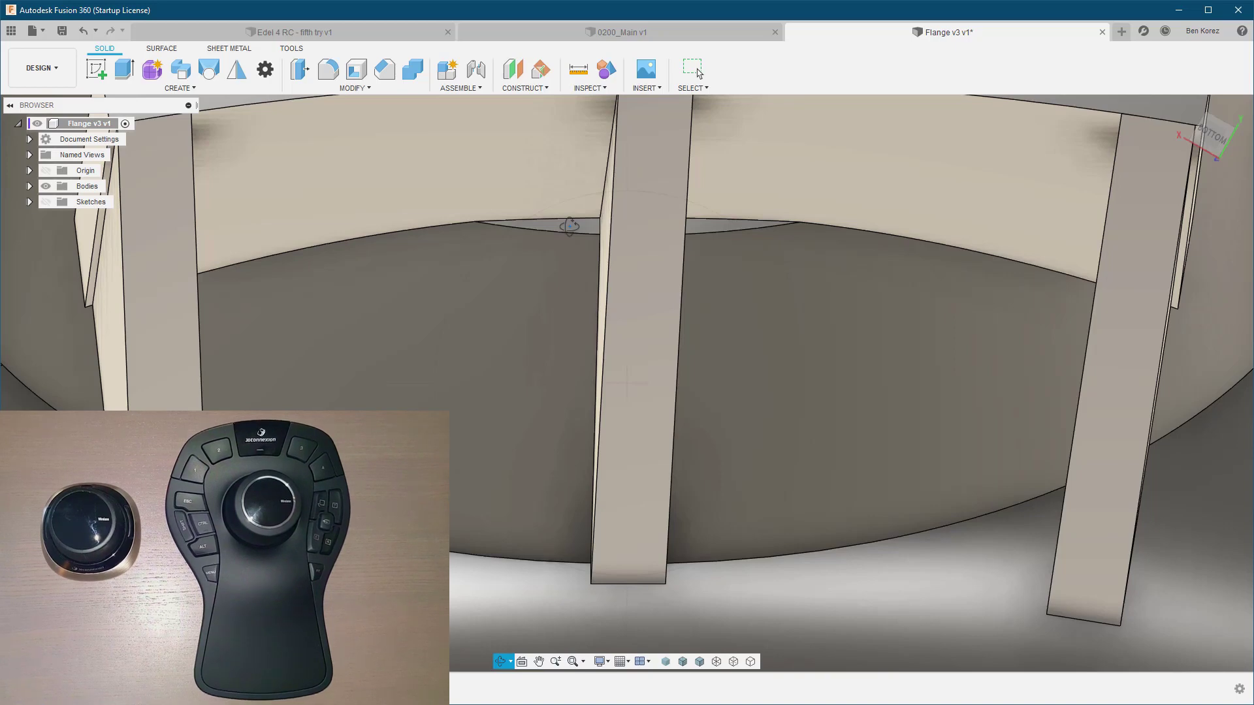
Select the thin gap faces on the left and right of one underside rib.
{"action": "key", "text": "Escape"}
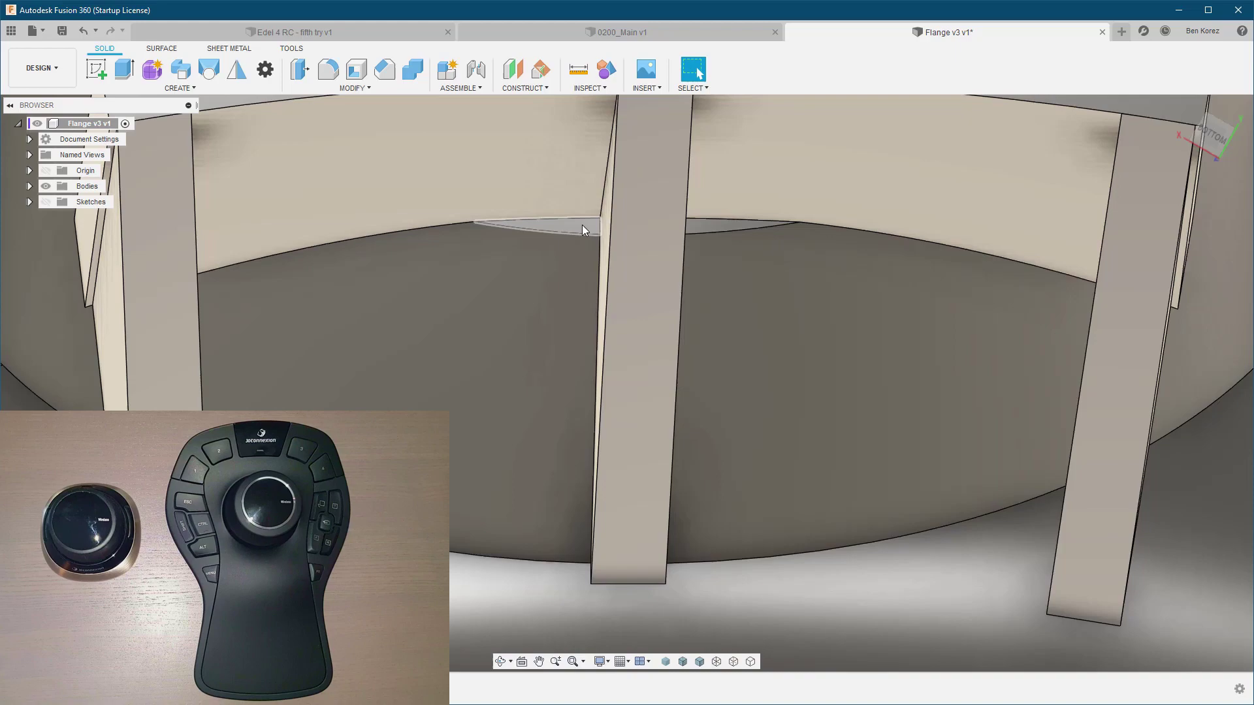
{"action": "left_click", "coordinate": [582, 225]}
{"action": "left_click", "coordinate": [714, 226]}
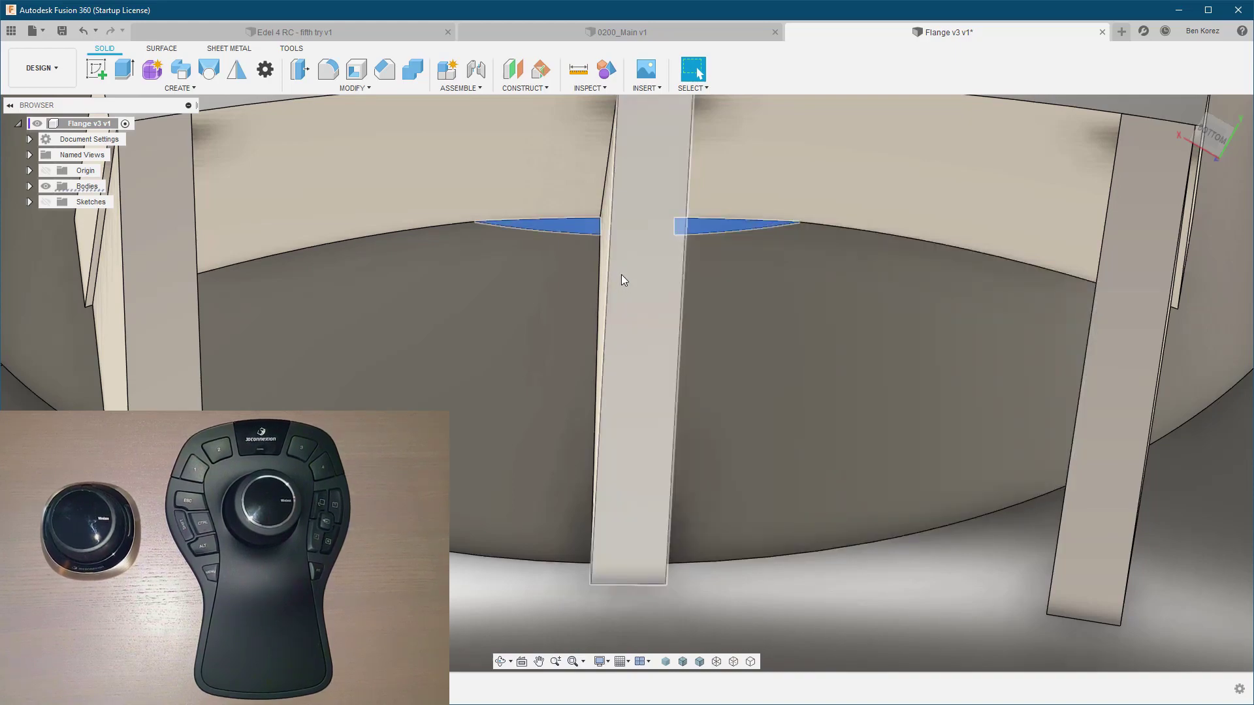
{"action": "scroll", "coordinate": [621, 274], "scroll_direction": "down", "scroll_amount": 6}
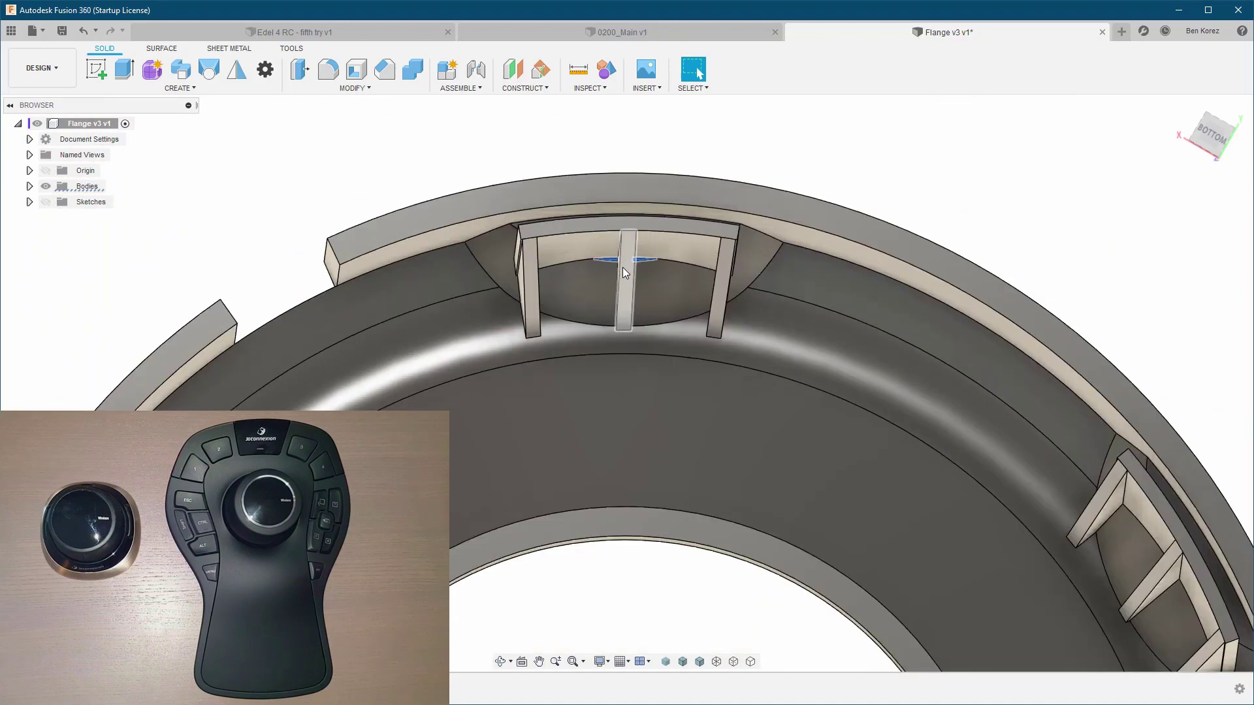
{"action": "scroll", "coordinate": [623, 267], "scroll_direction": "down", "scroll_amount": 3}
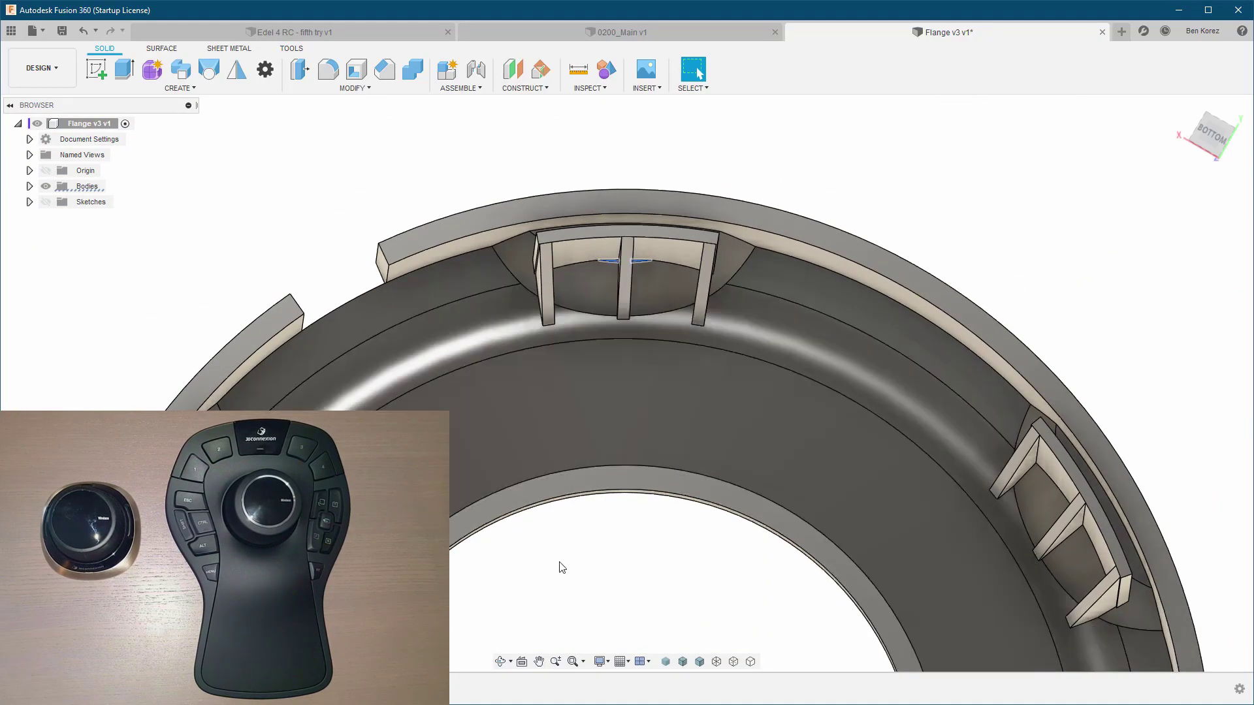
Orbit the flange ring to bring the next rib group into view.
{"action": "left_click", "coordinate": [499, 662]}
{"action": "left_click_drag", "start_coordinate": [585, 339], "coordinate": [406, 327]}
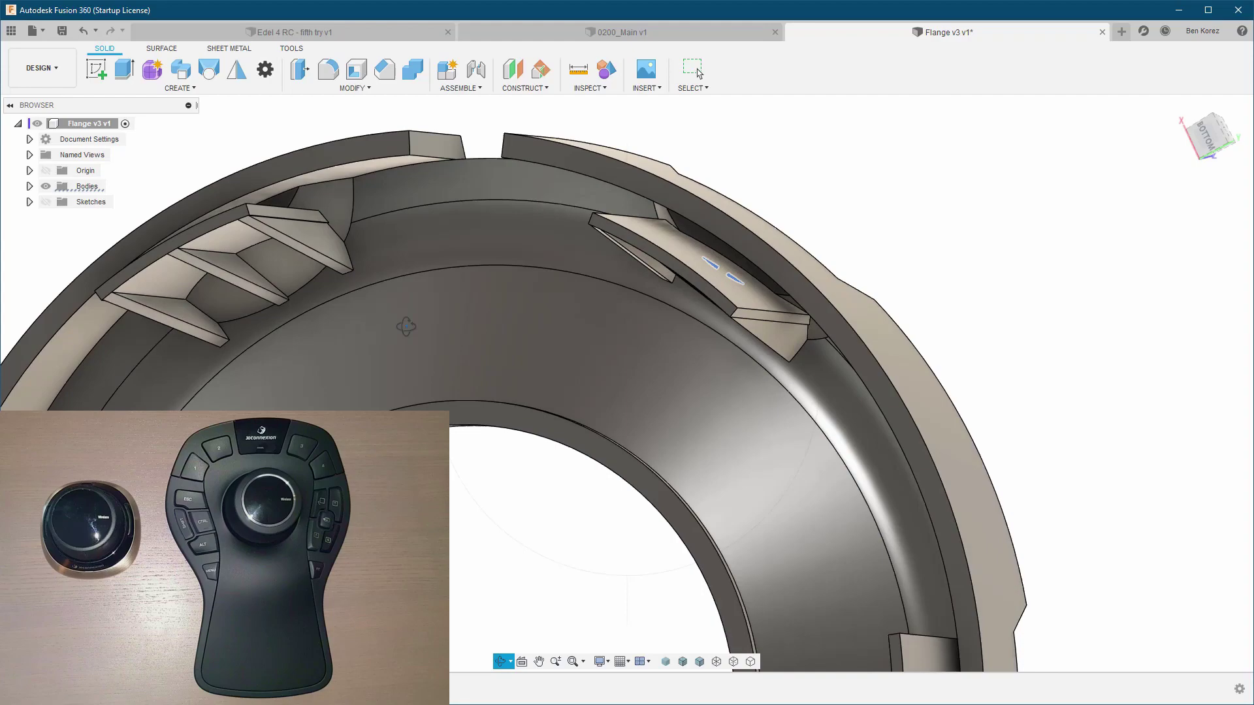
{"action": "left_click_drag", "start_coordinate": [304, 274], "coordinate": [547, 297]}
{"action": "key", "text": "Escape"}
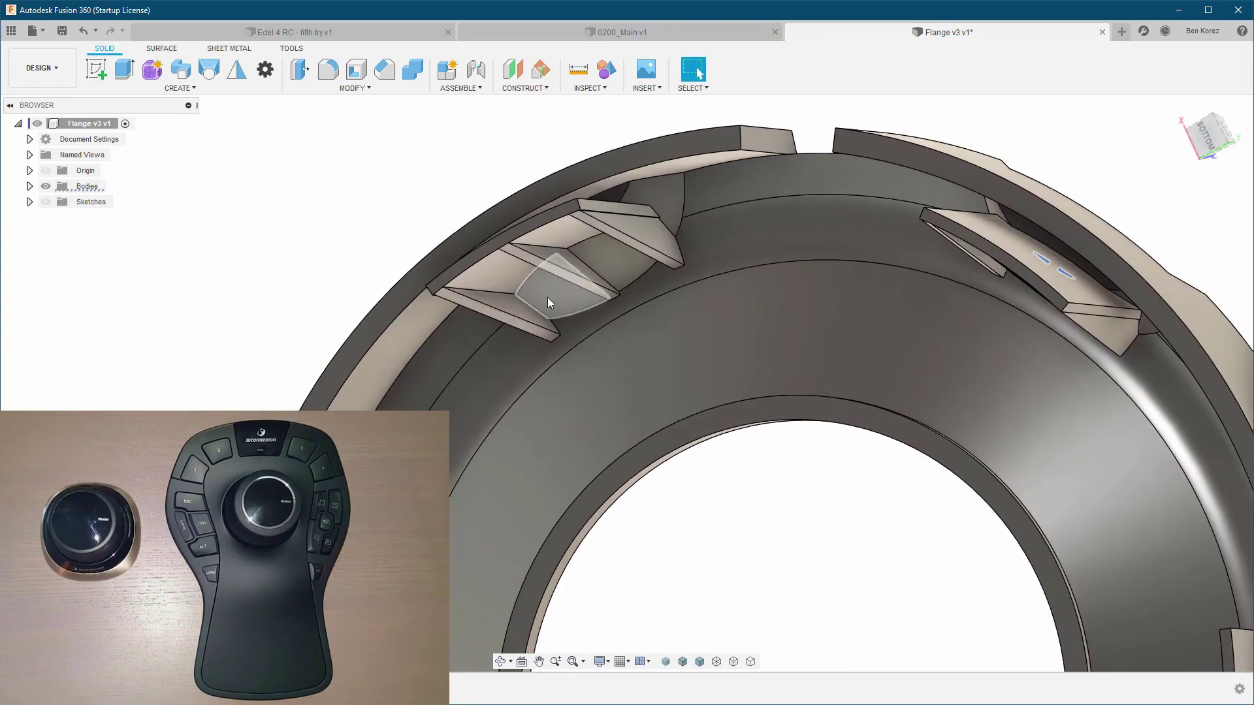
{"action": "left_click", "coordinate": [500, 661]}
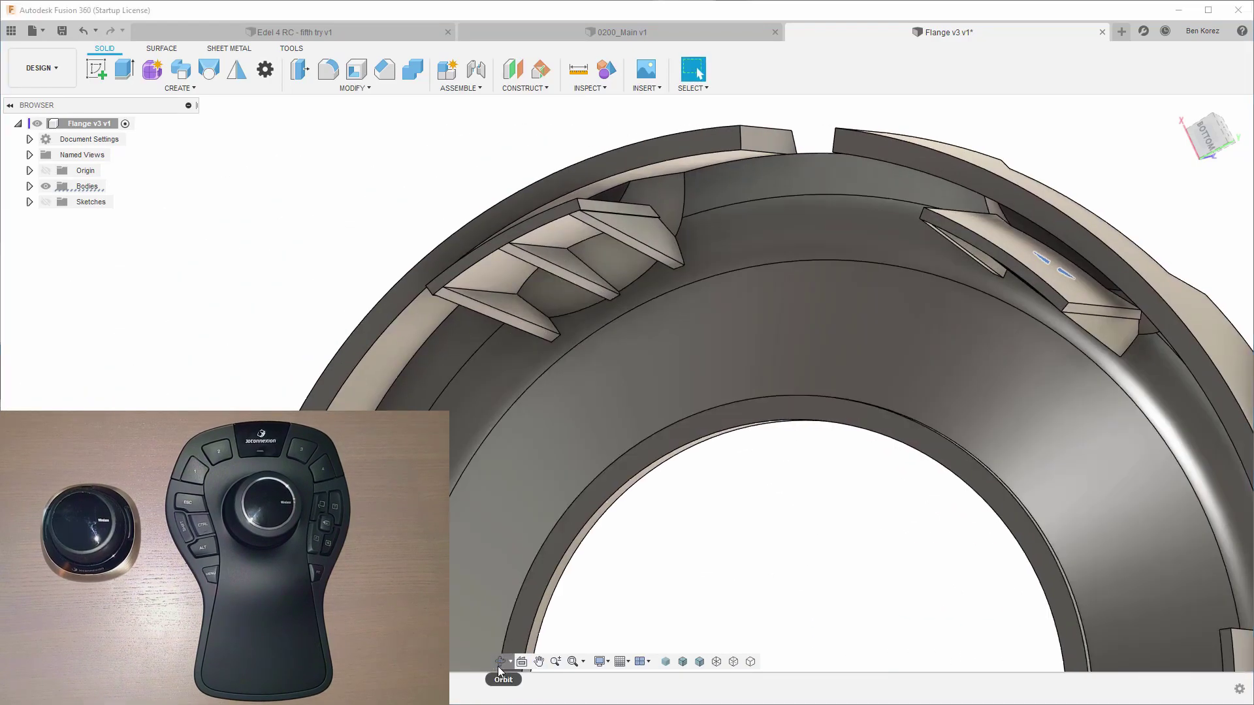
{"action": "mouse_move", "coordinate": [589, 318]}
{"action": "left_mouse_down"}
{"action": "mouse_move", "coordinate": [618, 292]}
{"action": "mouse_move", "coordinate": [590, 319]}
{"action": "left_mouse_up"}
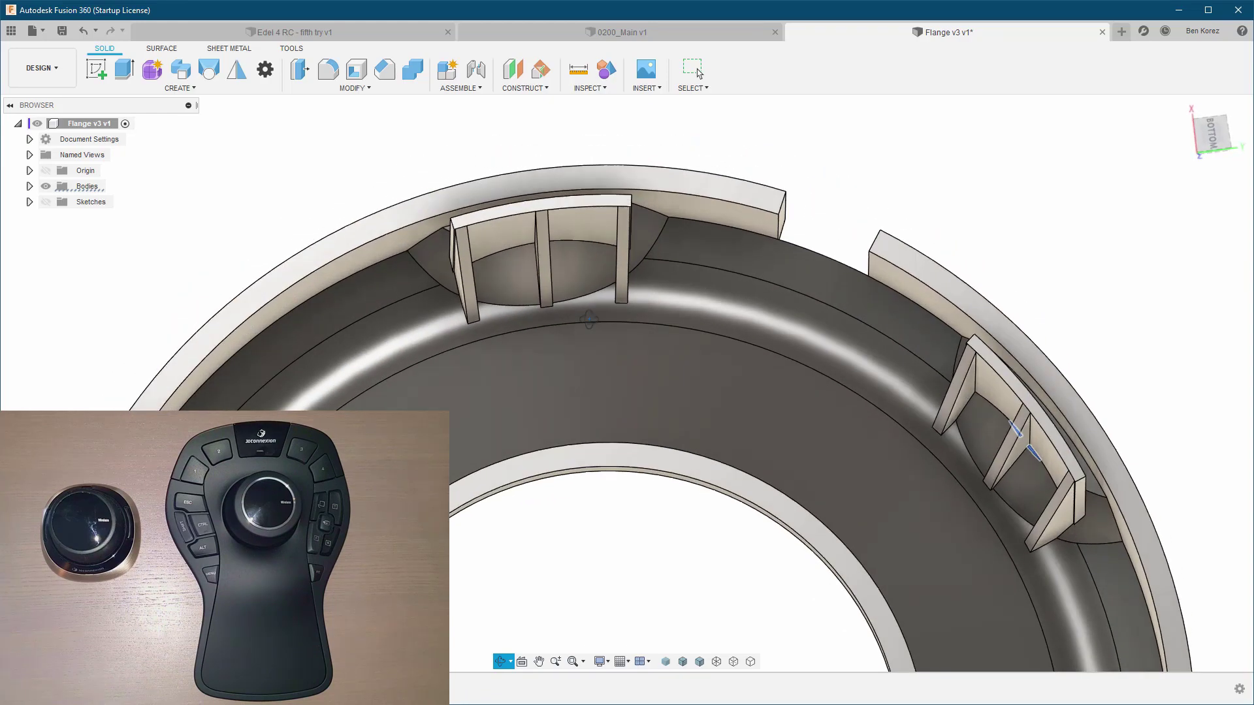
Zoom in and select both gap faces beside the second group's rib, then reorient.
{"action": "scroll", "coordinate": [545, 243], "scroll_direction": "up", "scroll_amount": 5}
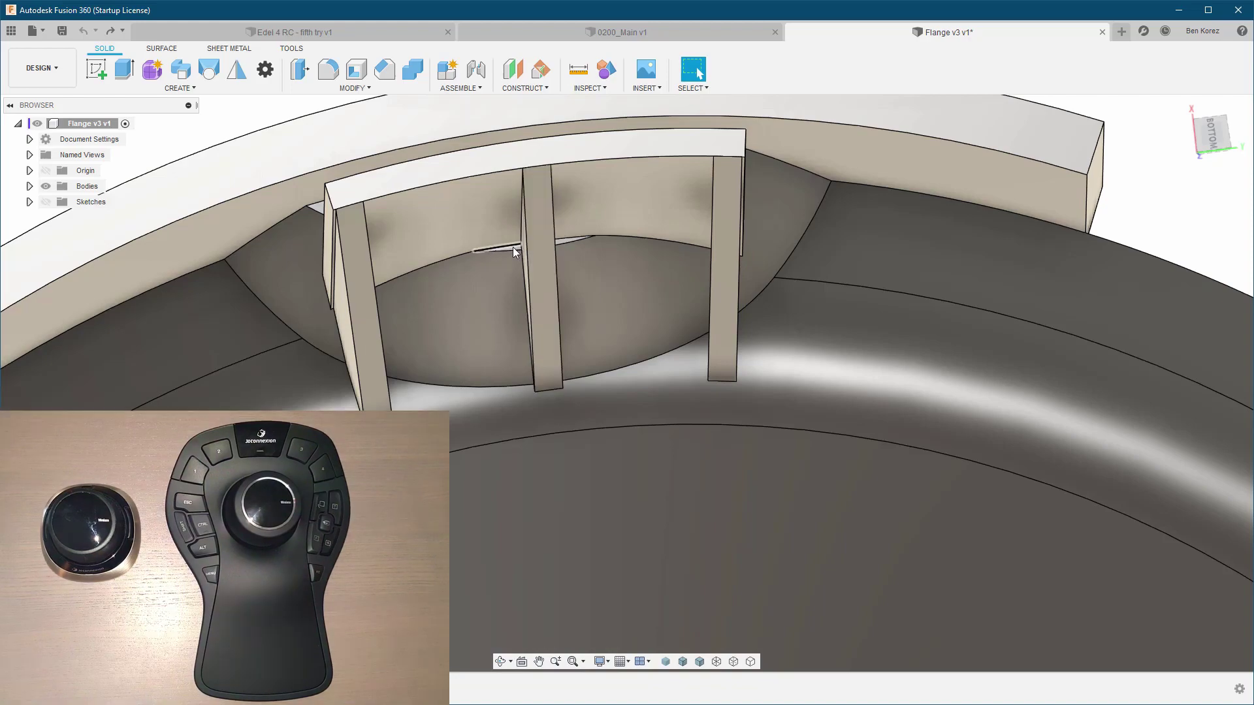
{"action": "scroll", "coordinate": [522, 247], "scroll_direction": "up", "scroll_amount": 5}
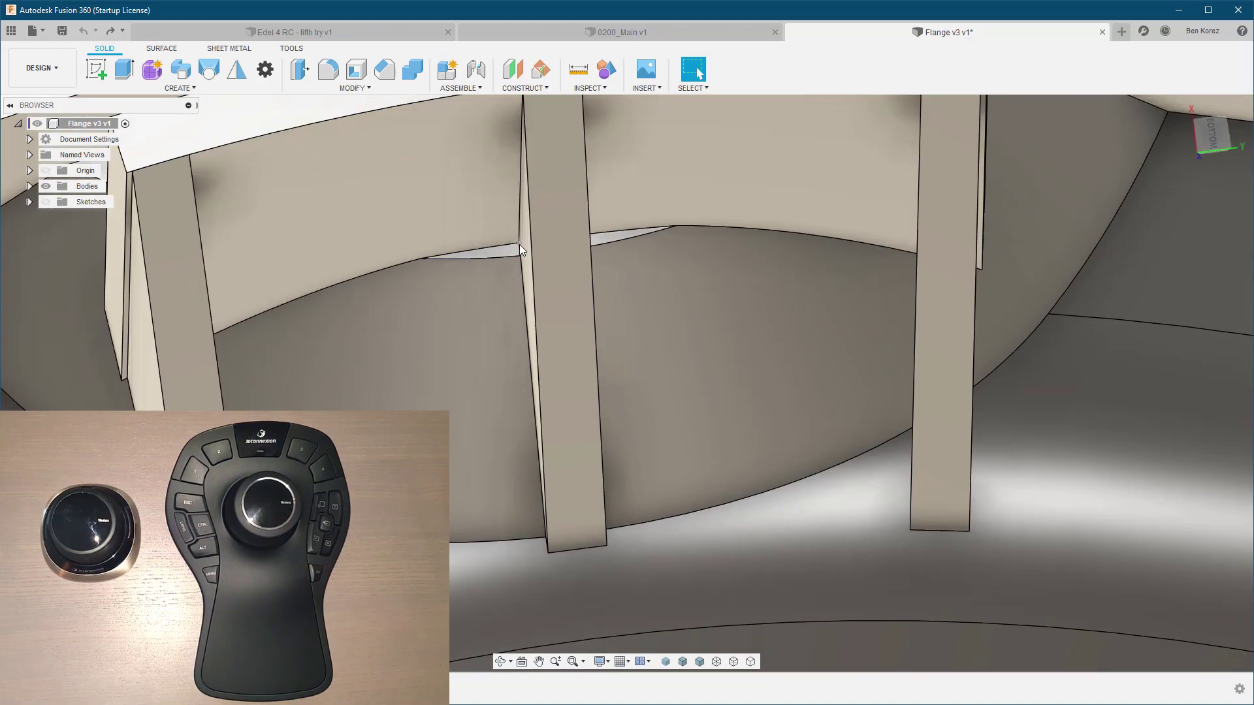
{"action": "left_click", "coordinate": [505, 252]}
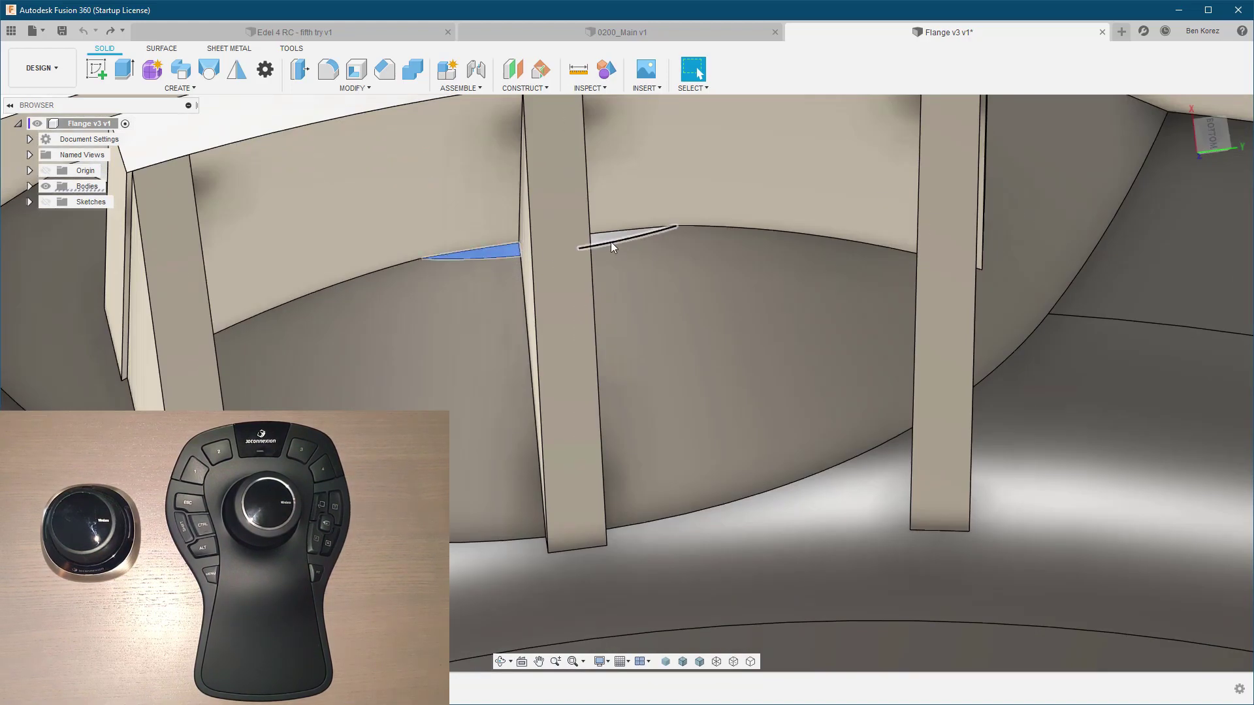
{"action": "left_click", "coordinate": [611, 239], "text": "ctrl"}
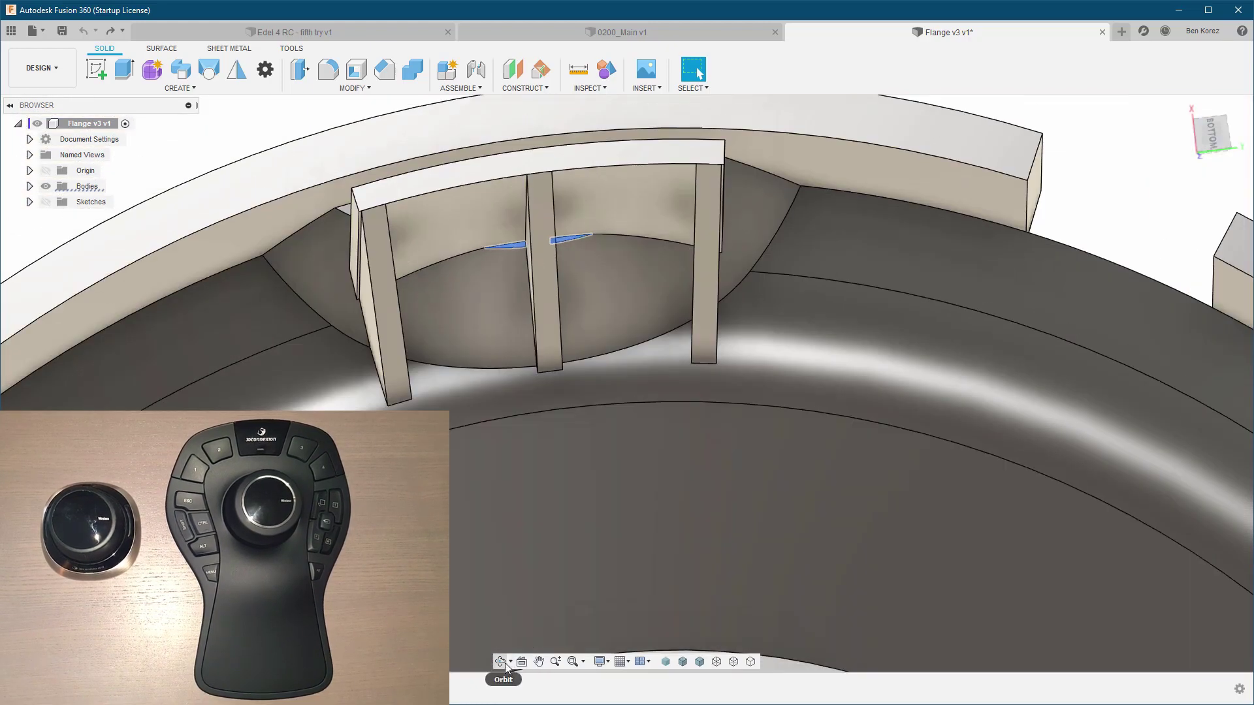
{"action": "left_click", "coordinate": [501, 661]}
{"action": "left_click_drag", "start_coordinate": [557, 310], "coordinate": [620, 318]}
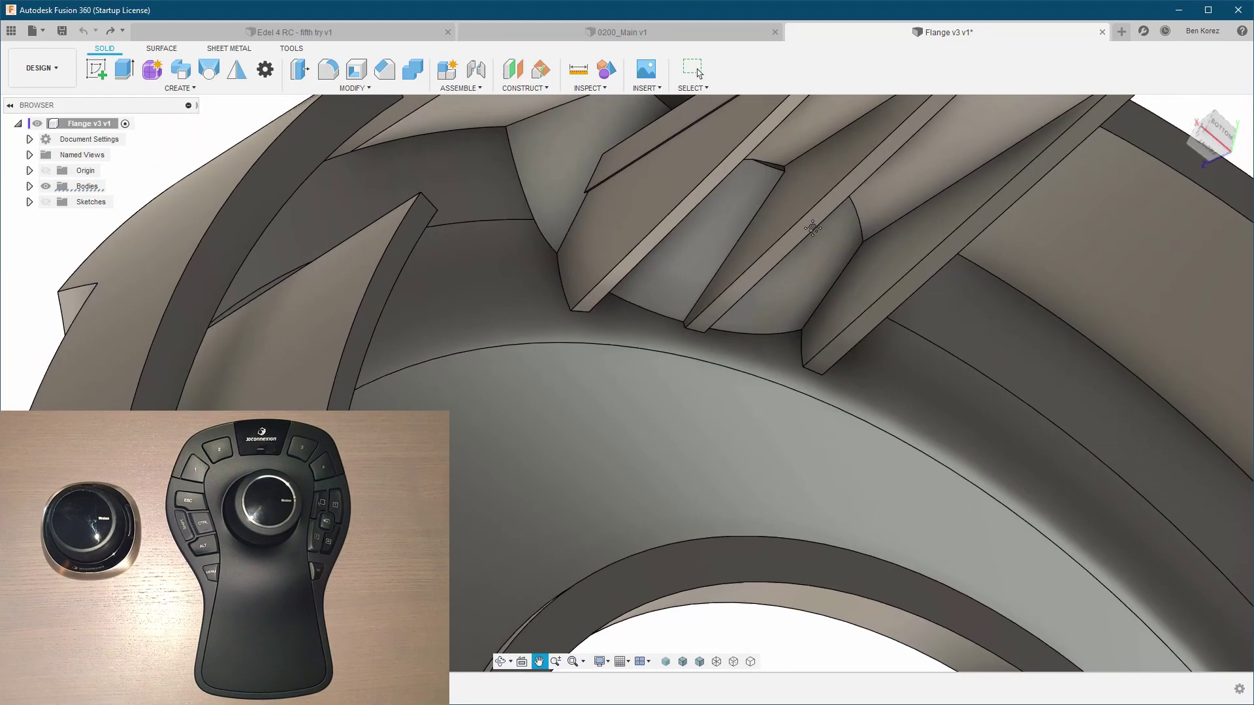
Orbit to the third rib group and select the gap faces beside its middle rib.
{"action": "key", "text": "Escape"}
{"action": "scroll", "coordinate": [673, 323], "scroll_direction": "up", "scroll_amount": 5}
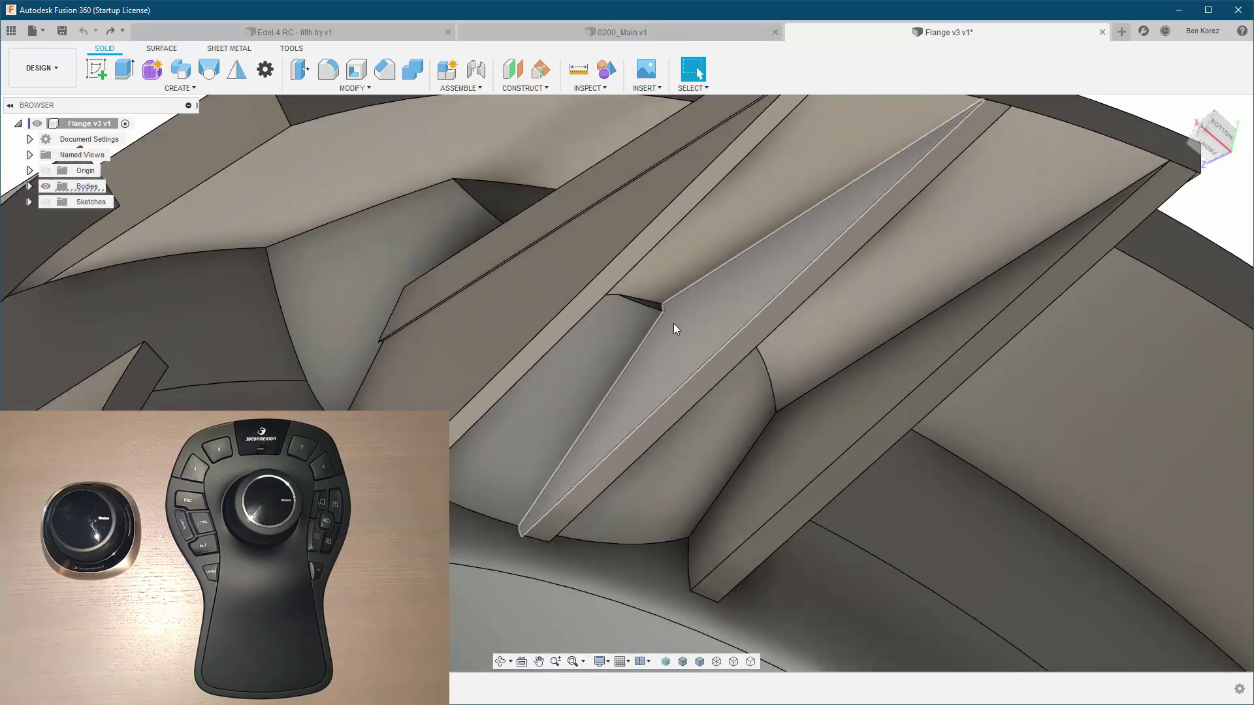
{"action": "left_click", "coordinate": [499, 662]}
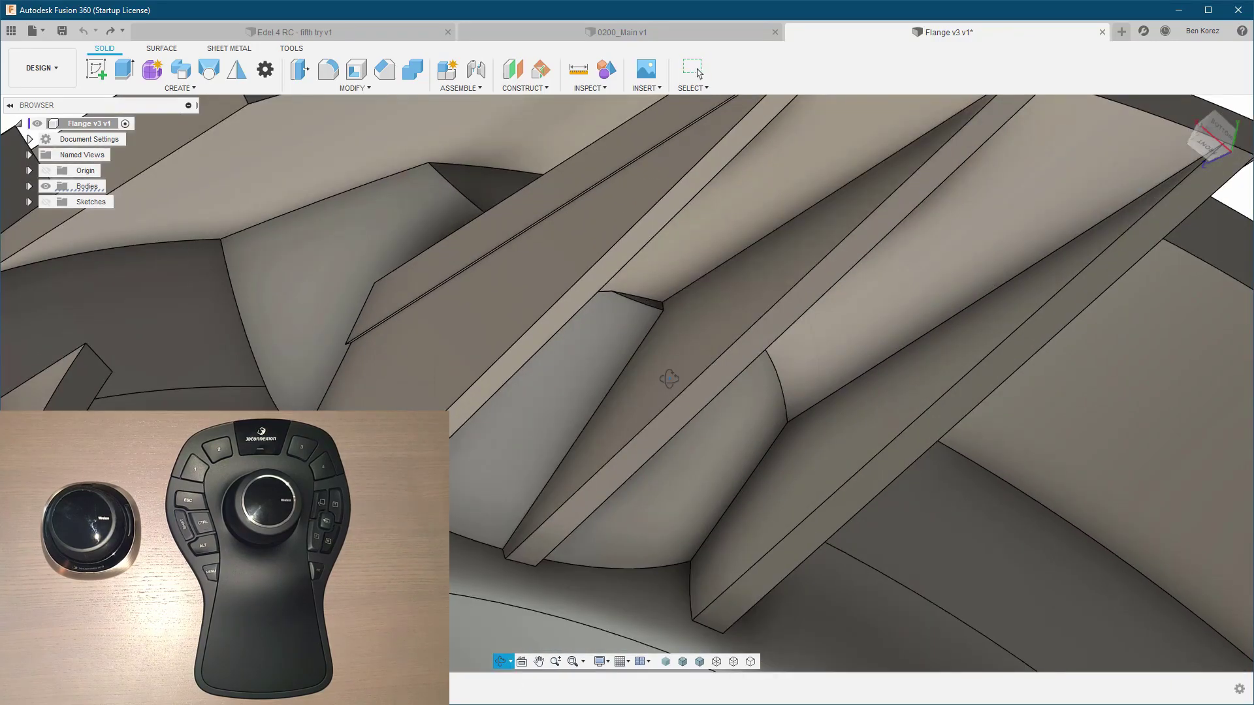
{"action": "mouse_move", "coordinate": [687, 338]}
{"action": "left_mouse_down"}
{"action": "mouse_move", "coordinate": [666, 327]}
{"action": "mouse_move", "coordinate": [660, 339]}
{"action": "mouse_move", "coordinate": [681, 344]}
{"action": "left_mouse_up"}
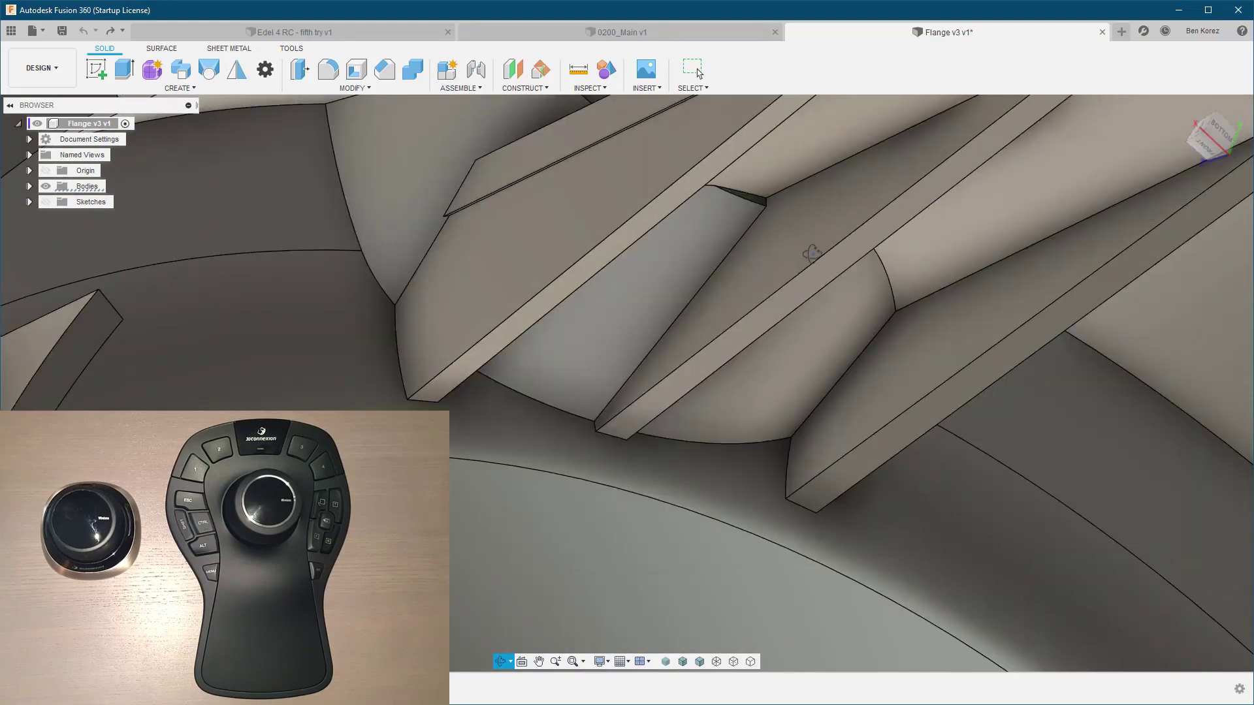
{"action": "left_click_drag", "start_coordinate": [812, 253], "coordinate": [675, 356]}
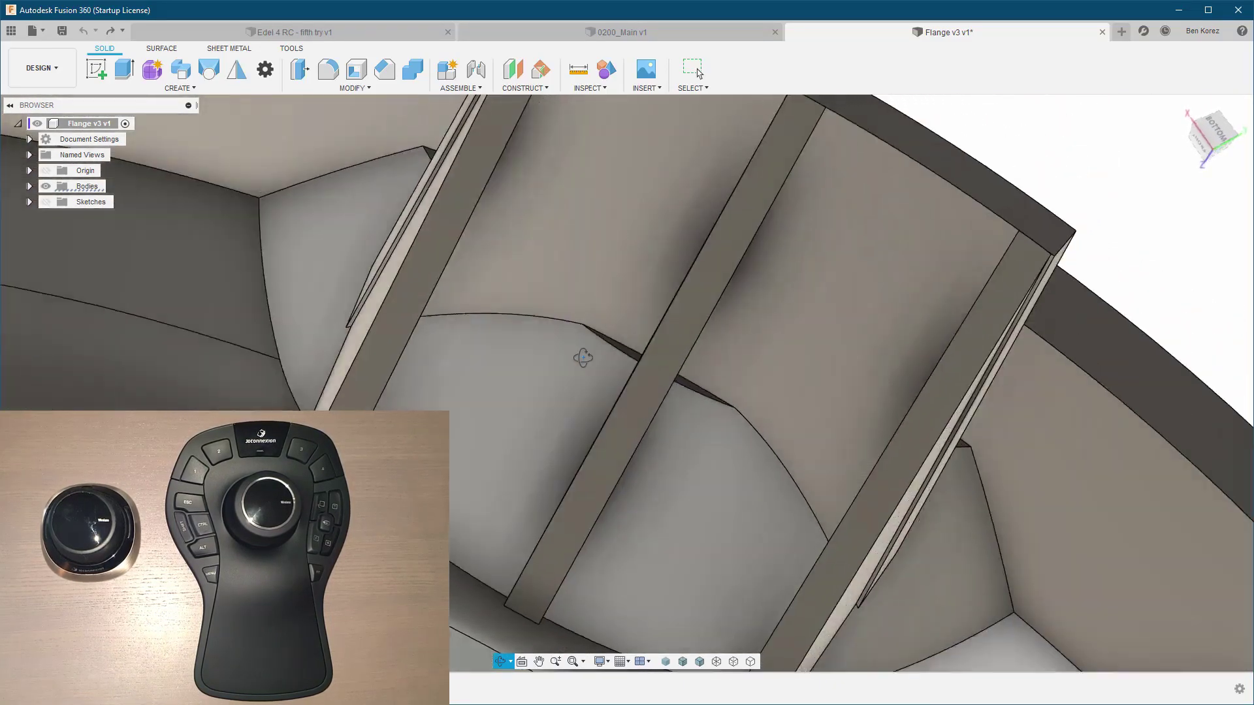
{"action": "left_click_drag", "start_coordinate": [583, 357], "coordinate": [589, 363]}
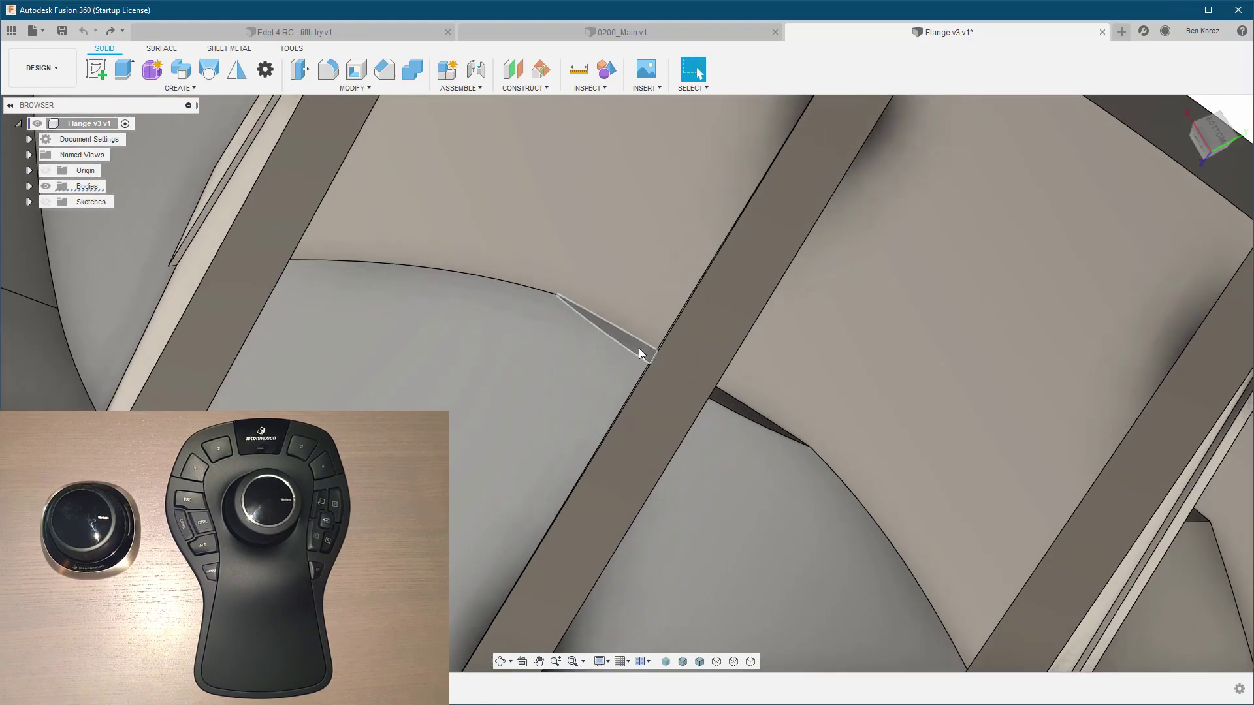
{"action": "left_click", "coordinate": [640, 353]}
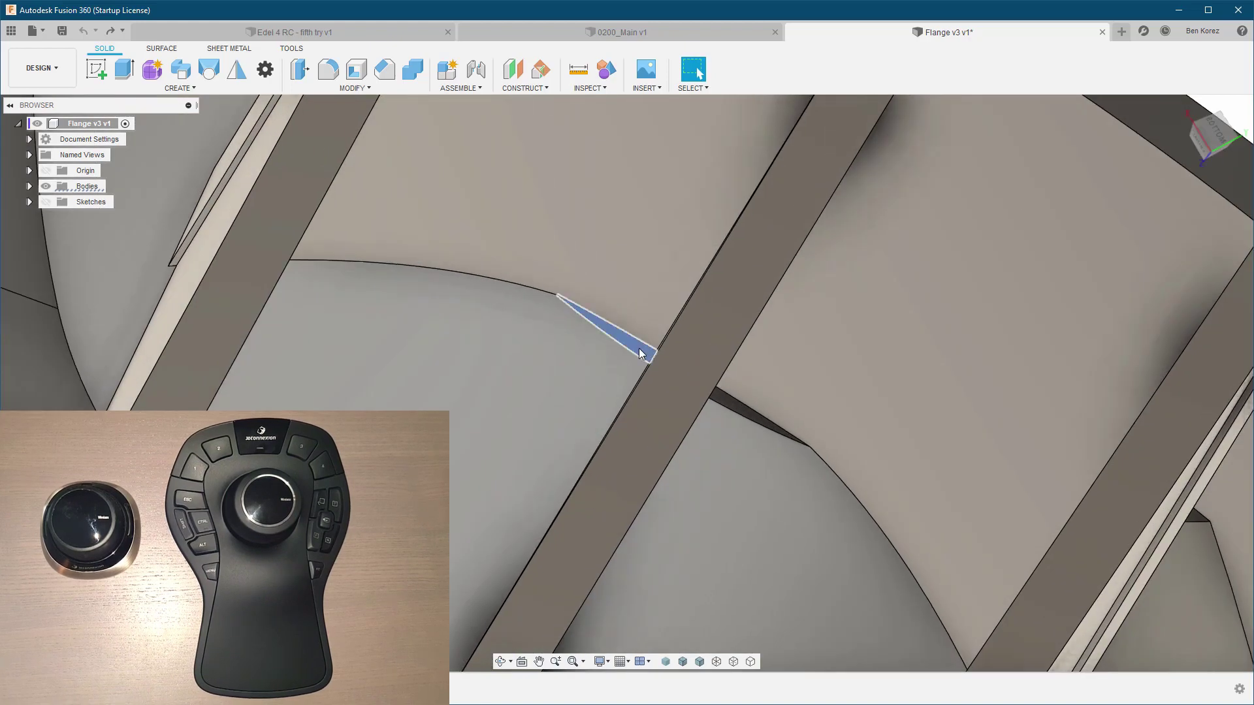
{"action": "left_click", "coordinate": [728, 401], "text": "ctrl"}
Orbit around the flange ring toward the next group of ribs.
{"action": "scroll", "coordinate": [586, 319], "scroll_direction": "down", "scroll_amount": 5}
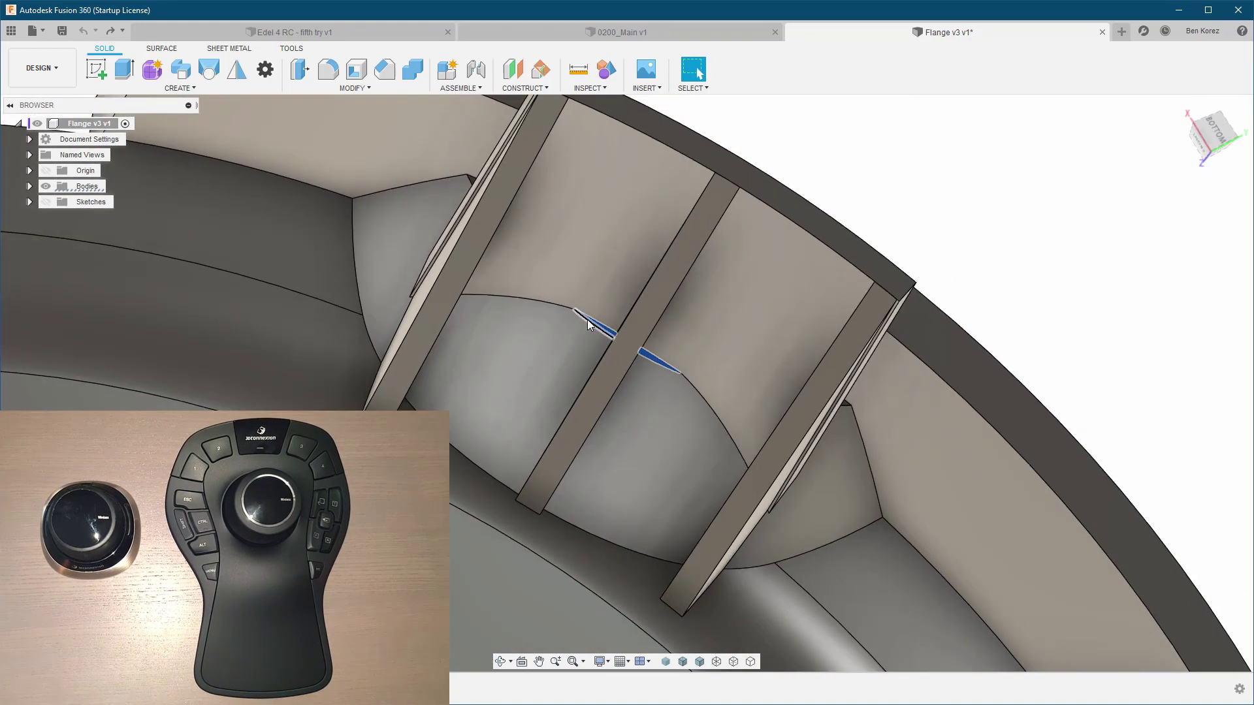
{"action": "middle_click_drag", "start_coordinate": [586, 320], "coordinate": [665, 315], "text": "shift"}
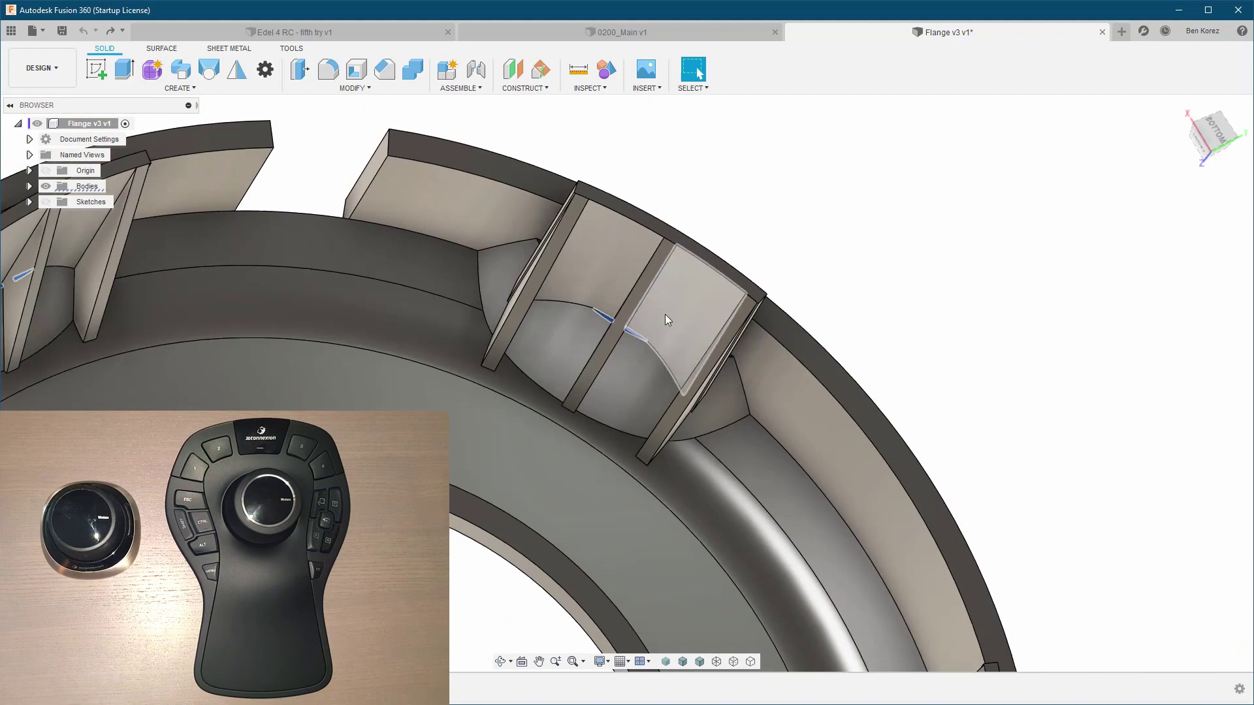
{"action": "left_click", "coordinate": [500, 663]}
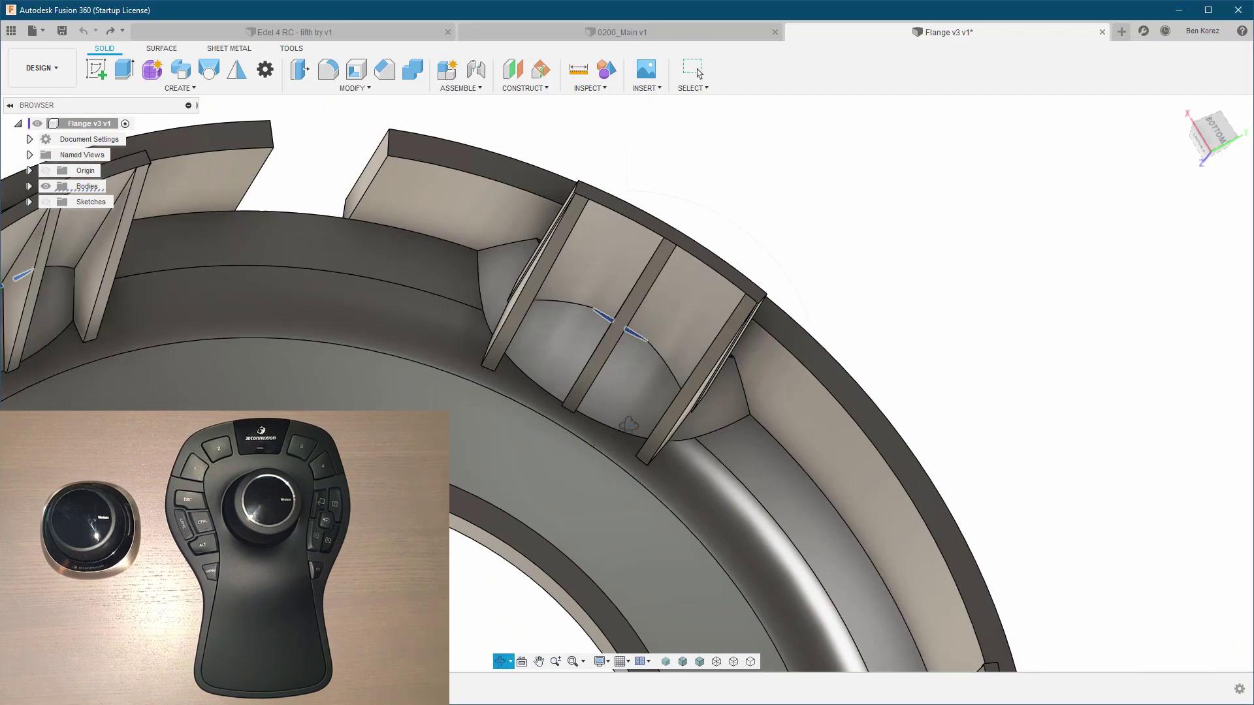
{"action": "left_click_drag", "start_coordinate": [631, 399], "coordinate": [777, 425]}
{"action": "key", "text": "Escape"}
{"action": "scroll", "coordinate": [797, 469], "scroll_direction": "up", "scroll_amount": 10}
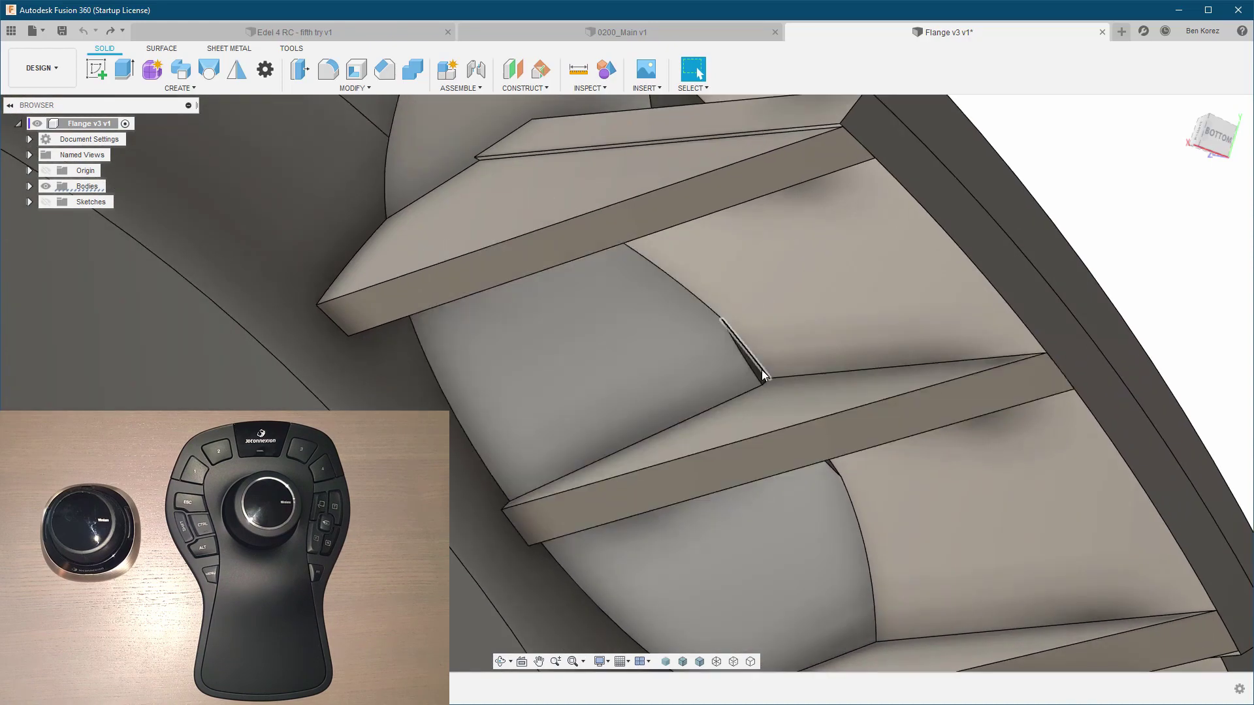
{"action": "scroll", "coordinate": [759, 370], "scroll_direction": "down", "scroll_amount": 8}
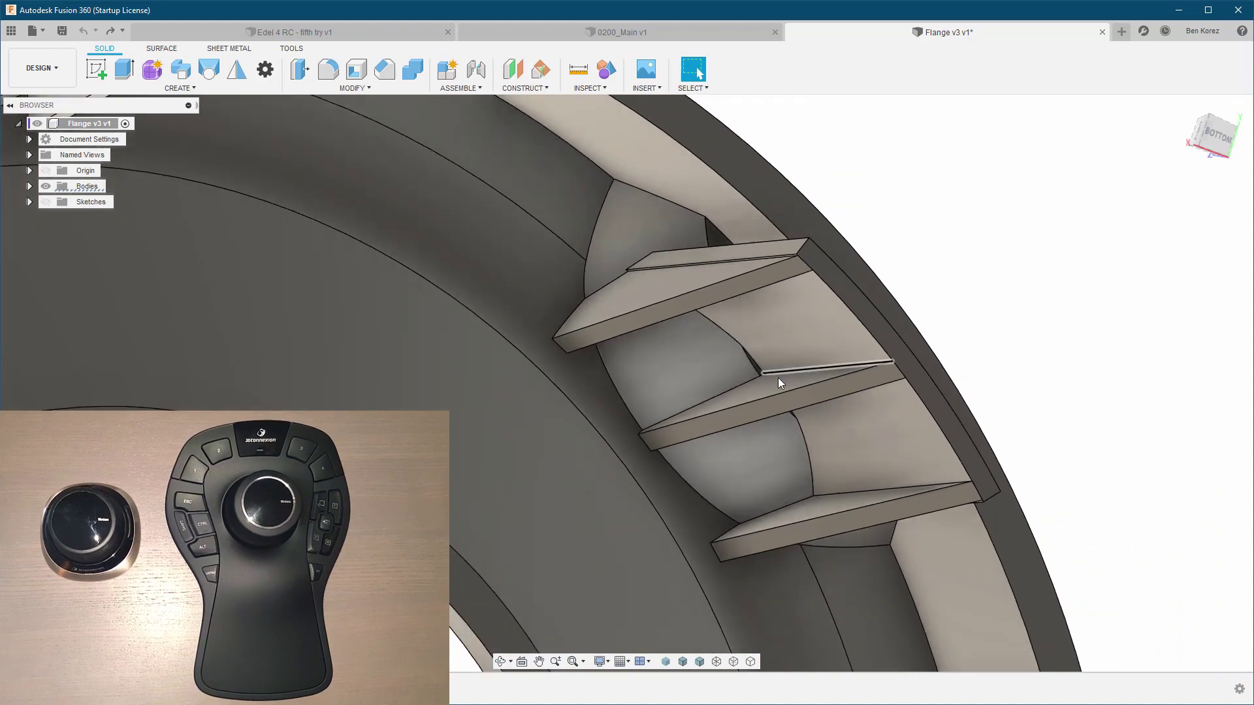
Return to the Home view and pick the two sliver faces in the first gap.
{"action": "scroll", "coordinate": [812, 398], "scroll_direction": "down", "scroll_amount": 10}
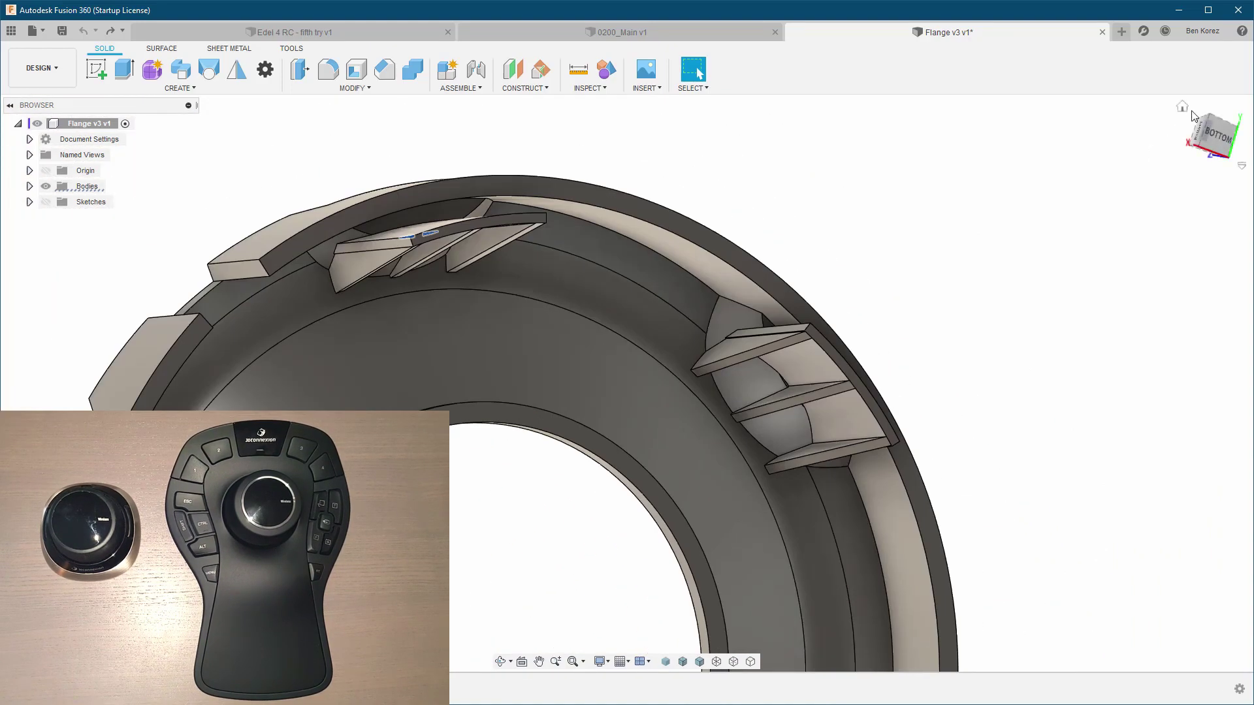
{"action": "left_click", "coordinate": [1183, 107]}
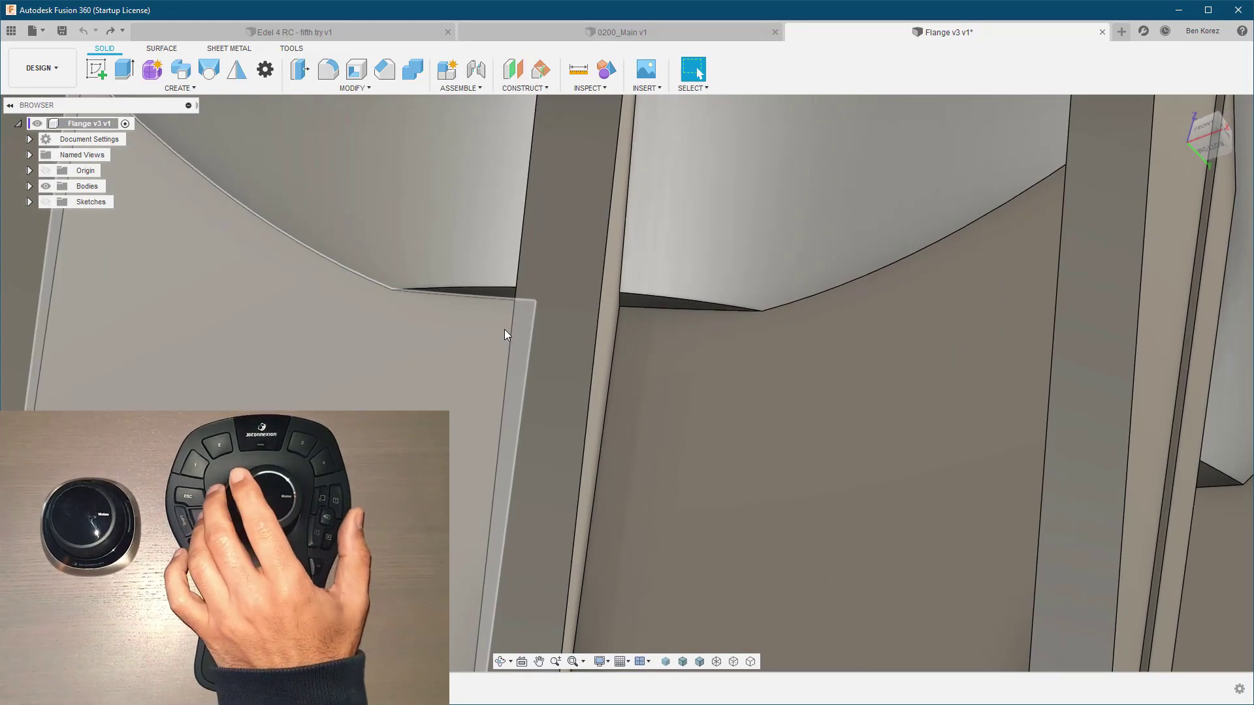
{"action": "left_click", "coordinate": [501, 292]}
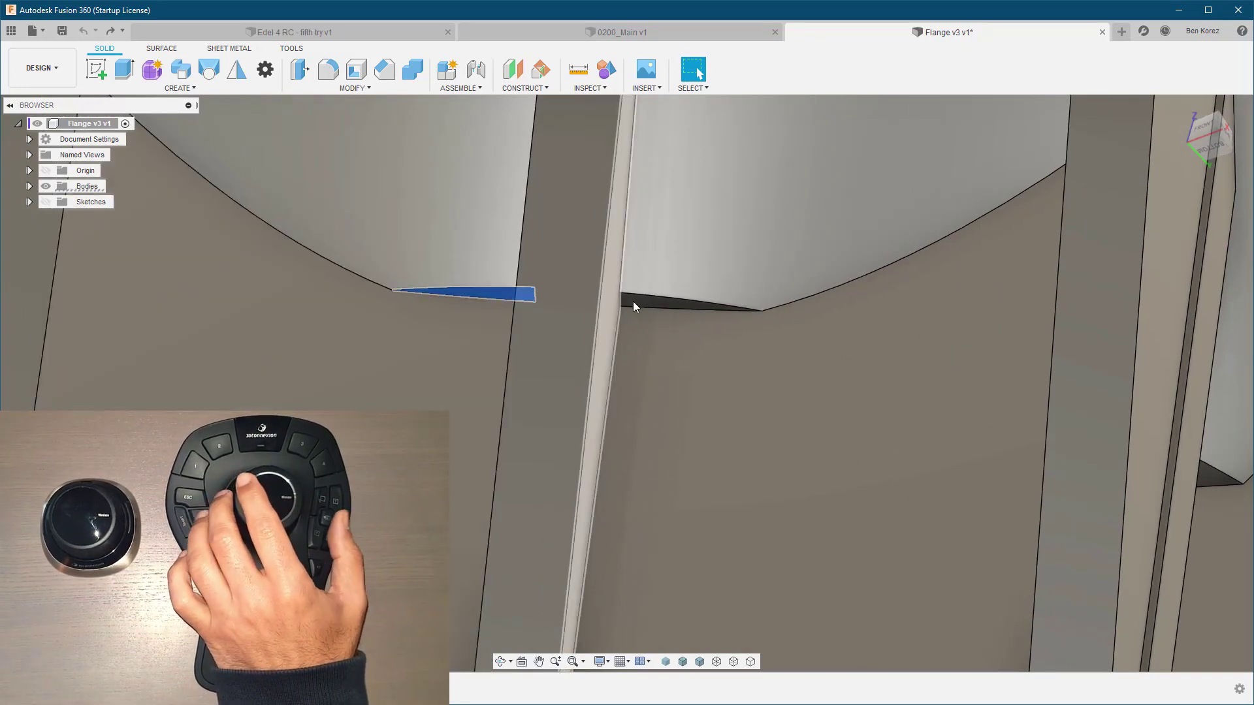
{"action": "left_click", "coordinate": [636, 300], "text": "shift"}
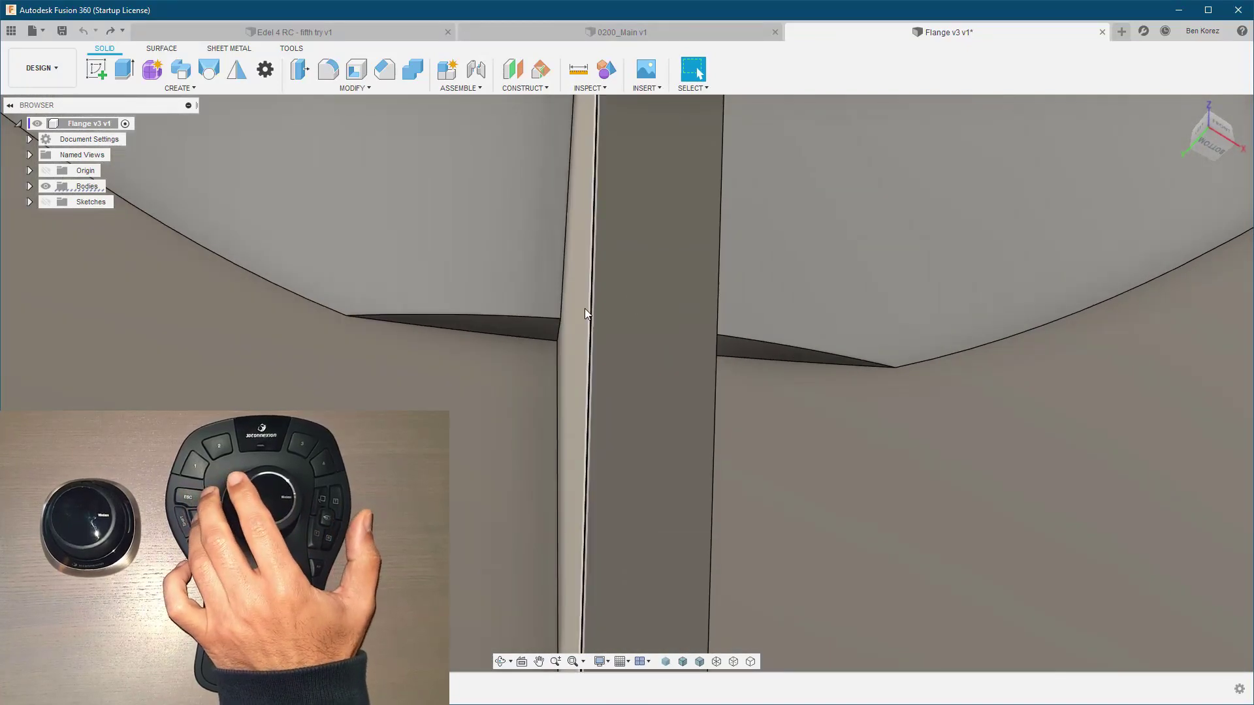
Select the remaining gap faces and lower rib faces beside the rib for deletion.
{"action": "left_click", "coordinate": [523, 331]}
{"action": "left_click", "coordinate": [740, 346]}
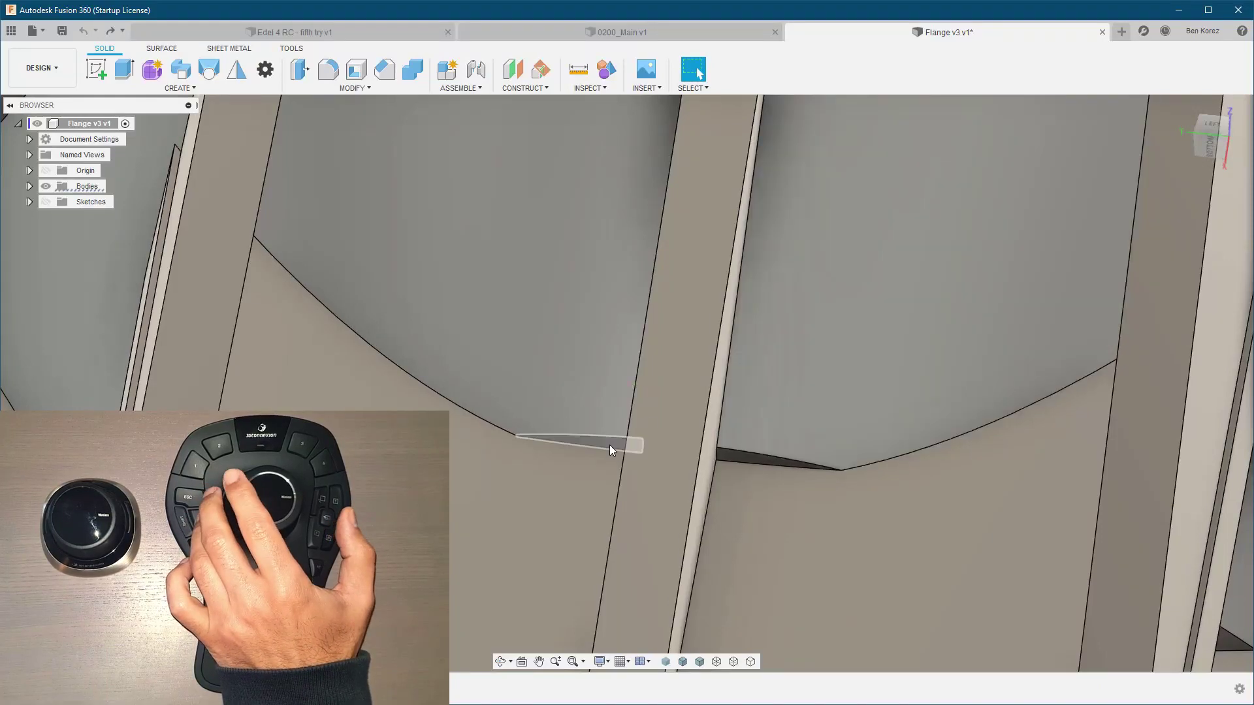
{"action": "left_click", "coordinate": [612, 444]}
{"action": "left_click", "coordinate": [731, 459]}
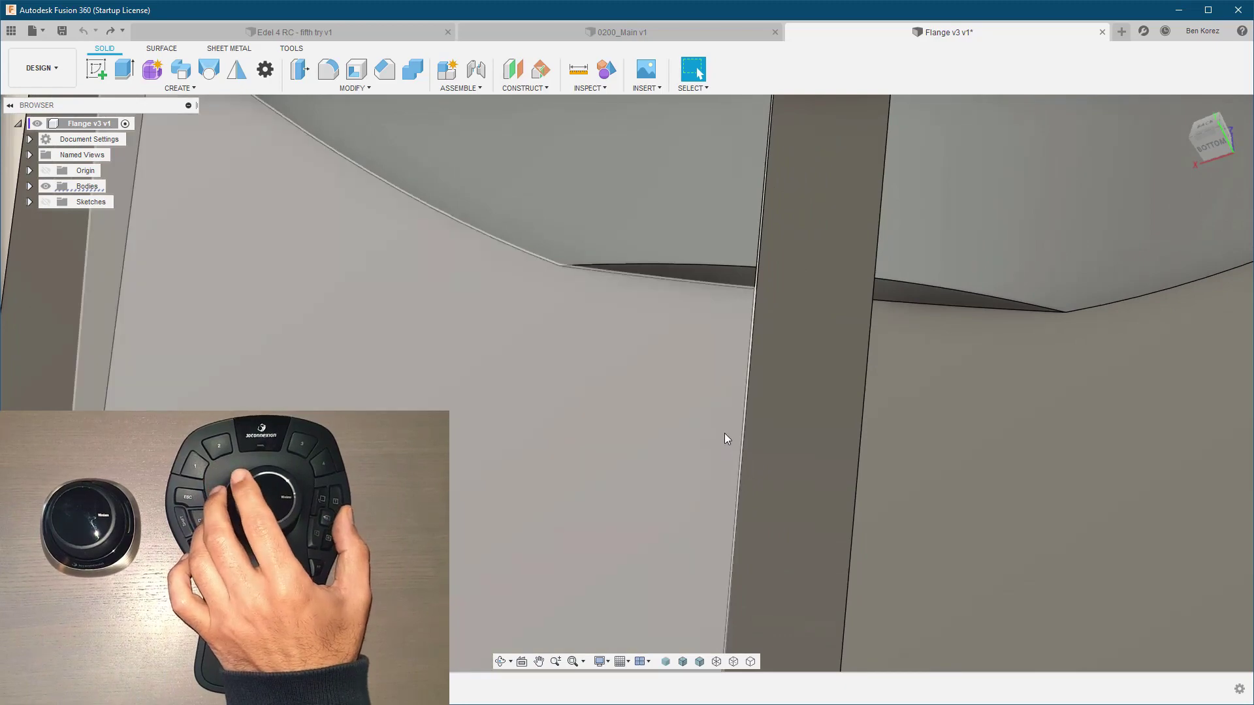
{"action": "left_click", "coordinate": [713, 279]}
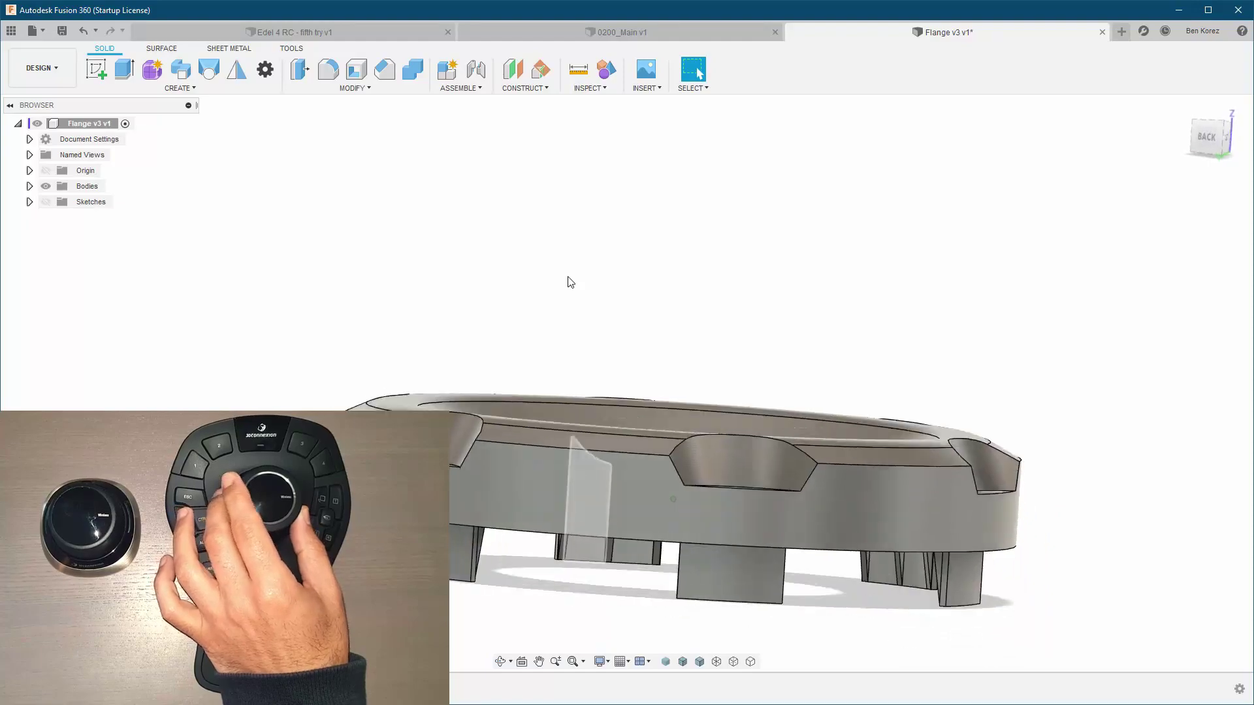
Switch to the Edel 4 RC - fifth try v1 design.
{"action": "left_click", "coordinate": [337, 31]}
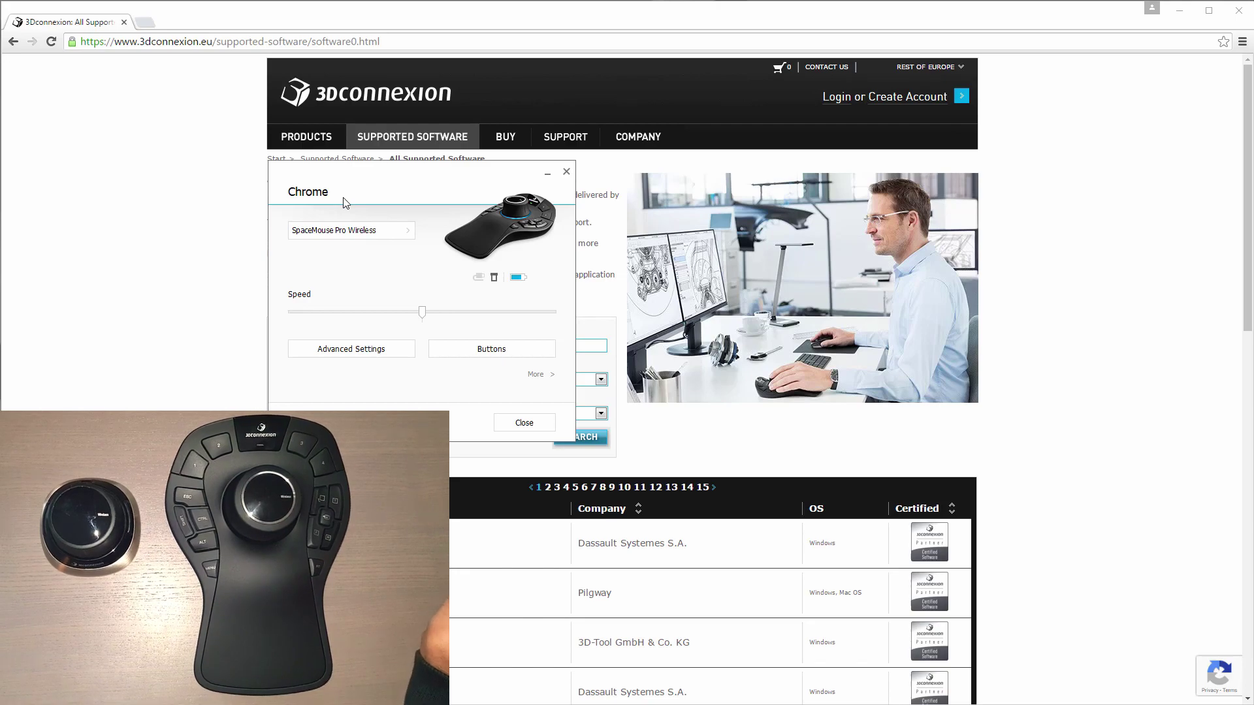
Dismiss the SpaceMouse settings panel and scroll through the supported software table.
{"action": "left_click", "coordinate": [184, 195]}
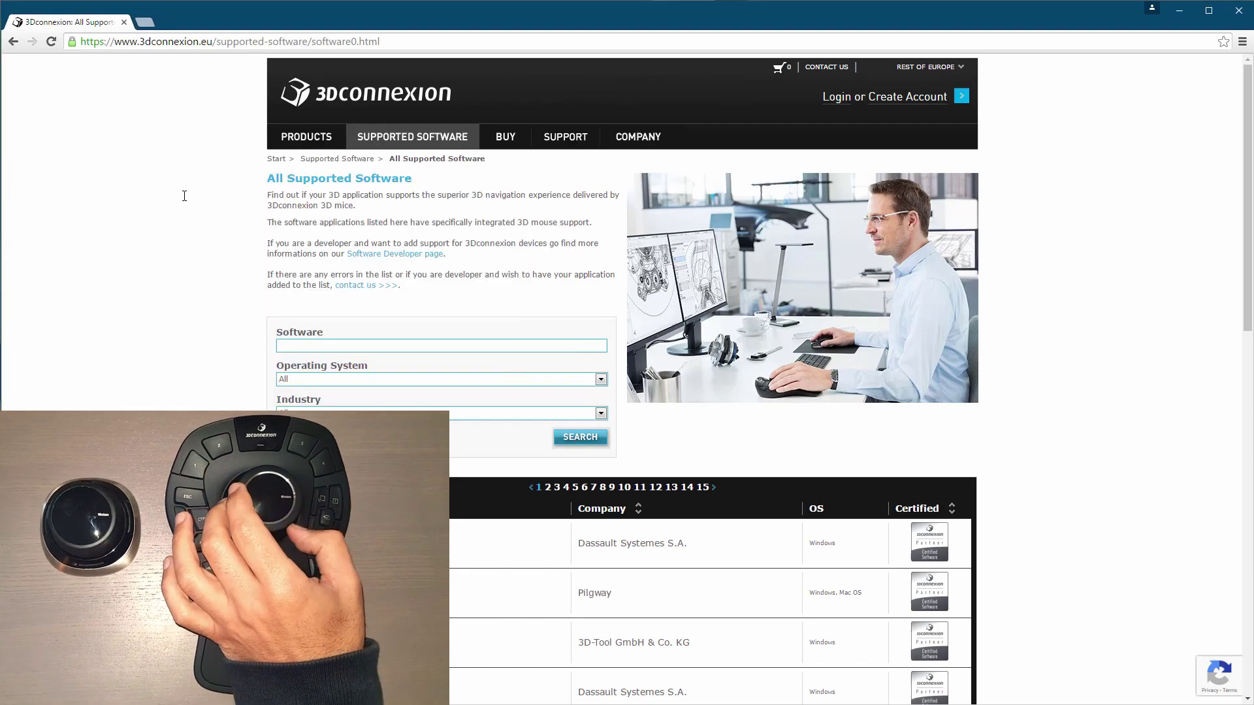
{"action": "scroll", "coordinate": [186, 200], "scroll_direction": "down", "scroll_amount": 3}
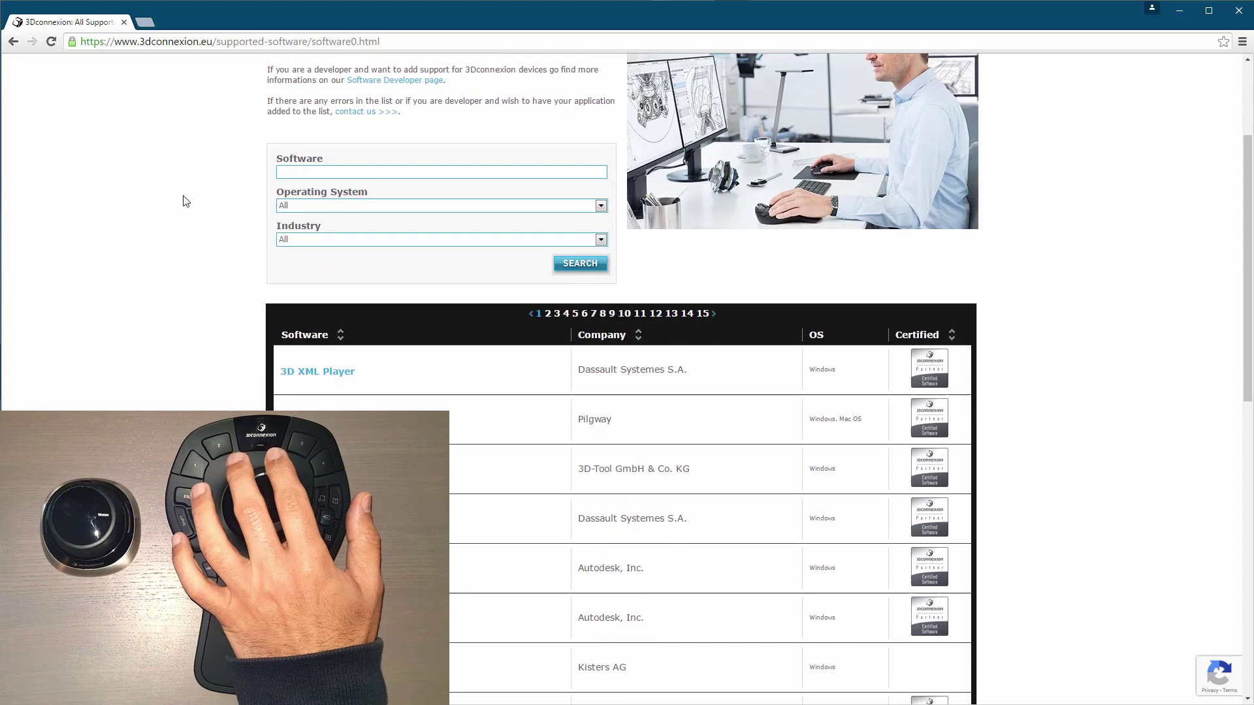
{"action": "scroll", "coordinate": [186, 200], "scroll_direction": "up", "scroll_amount": 3}
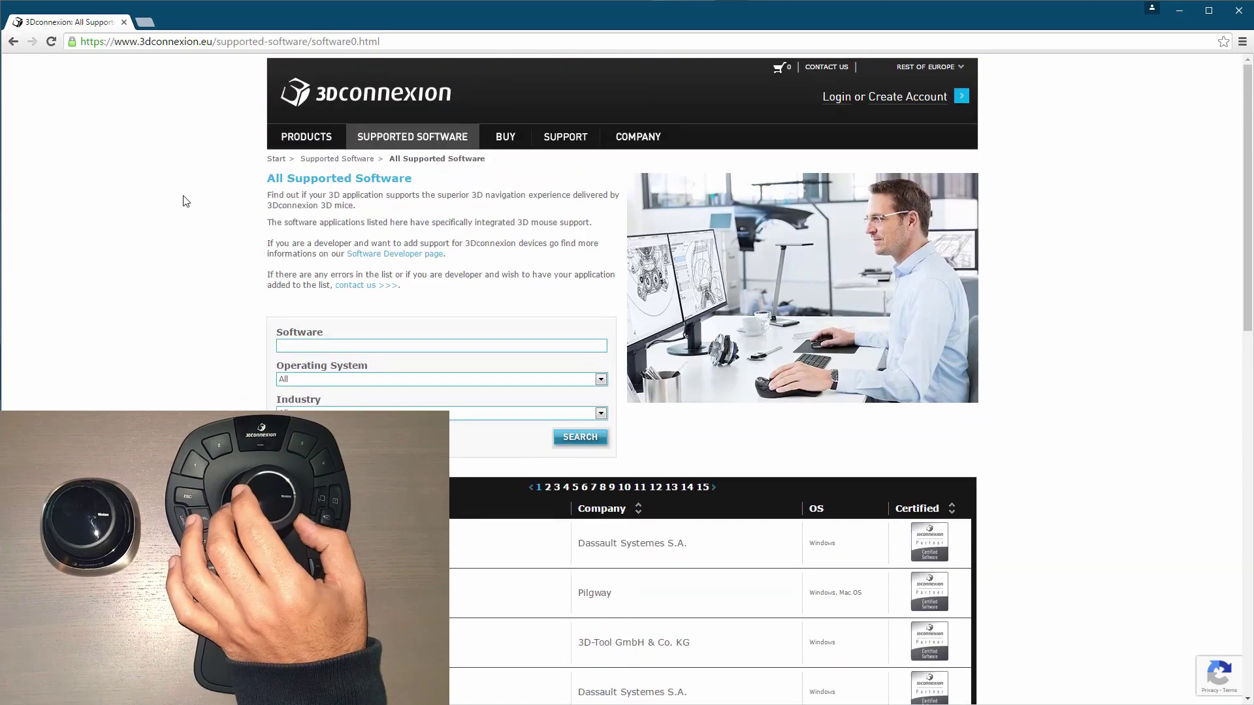
{"action": "scroll", "coordinate": [185, 200], "scroll_direction": "down", "scroll_amount": 9}
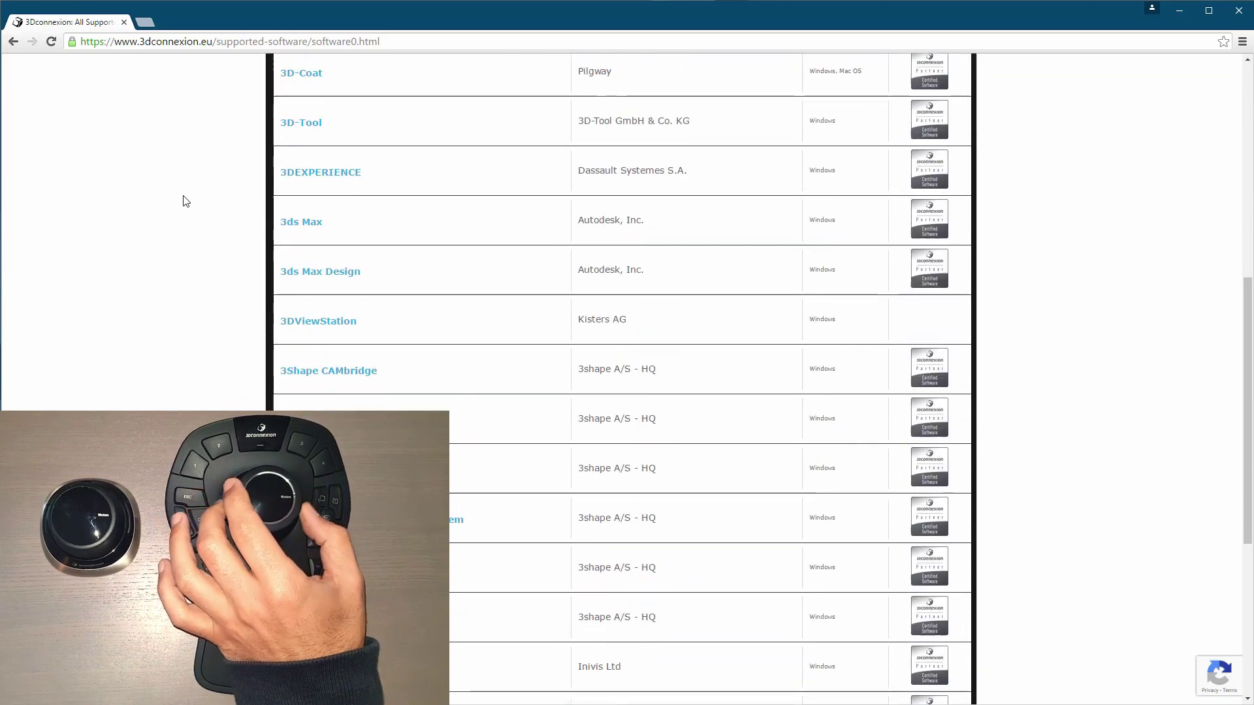
{"action": "scroll", "coordinate": [185, 201], "scroll_direction": "up", "scroll_amount": 5}
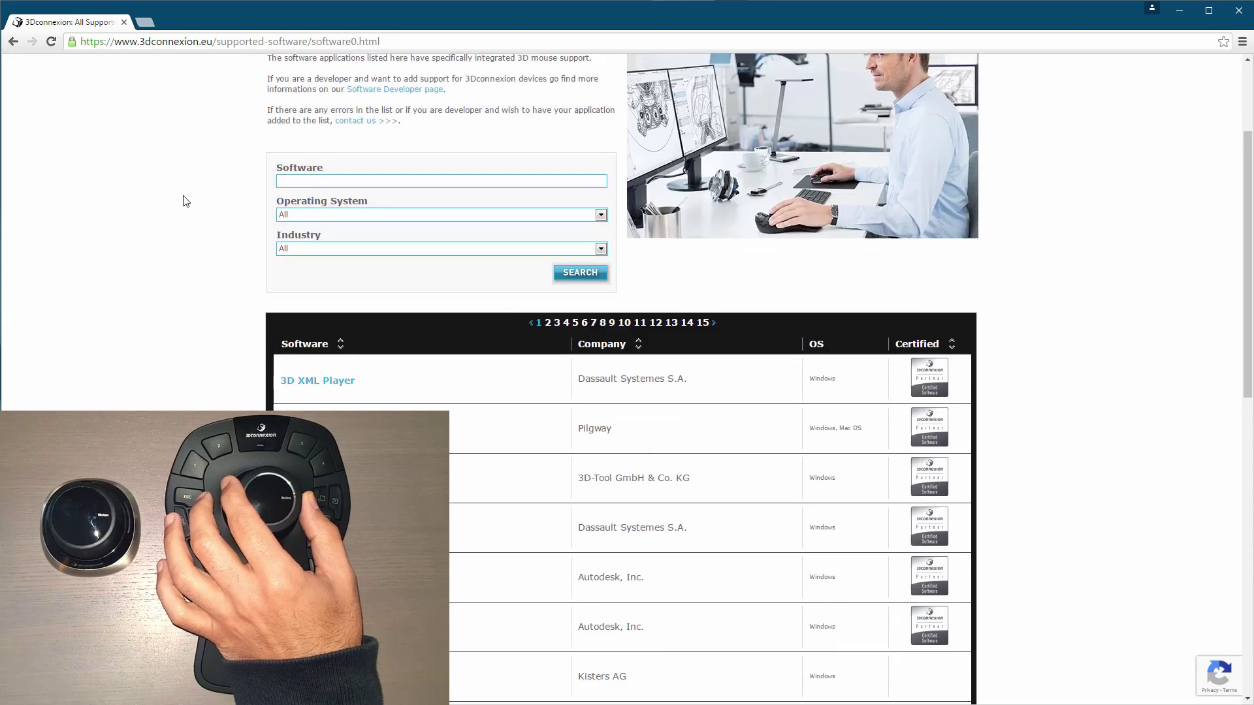
{"action": "scroll", "coordinate": [186, 200], "scroll_direction": "up", "scroll_amount": 3}
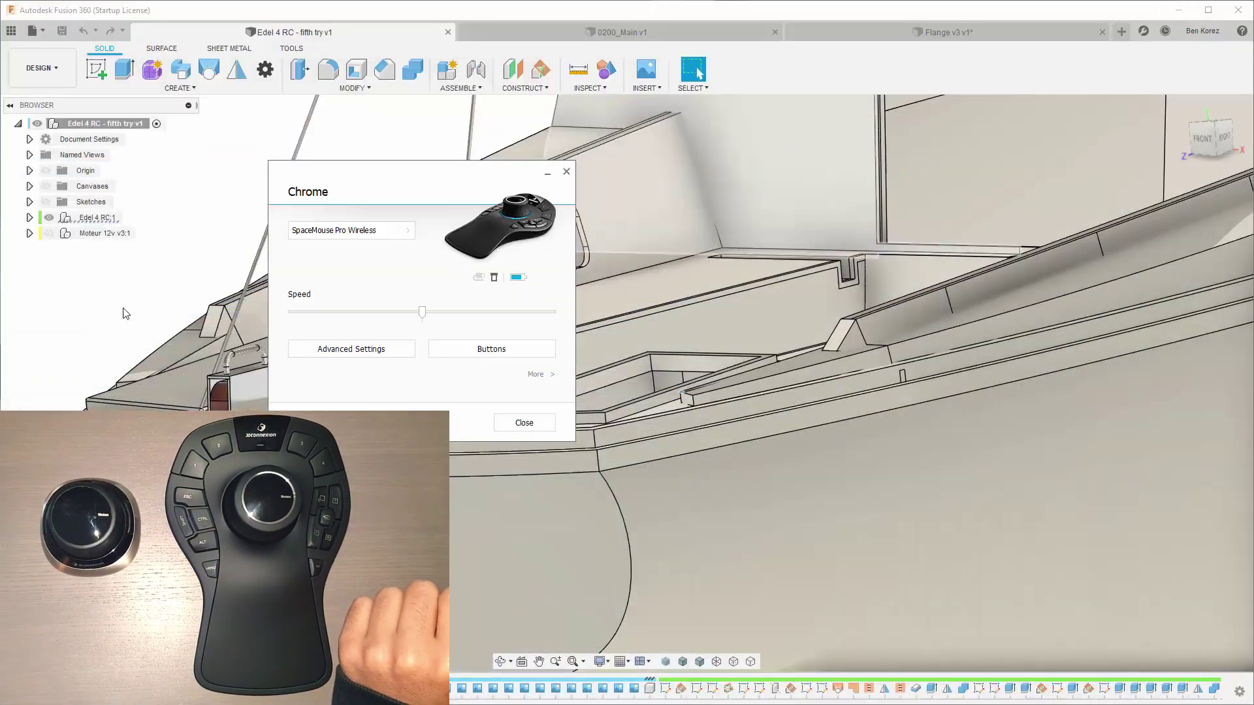
Minimize Chrome and bring Fusion 360 forward so its SpaceMouse Pro Wireless properties show.
{"action": "left_click", "coordinate": [1179, 10]}
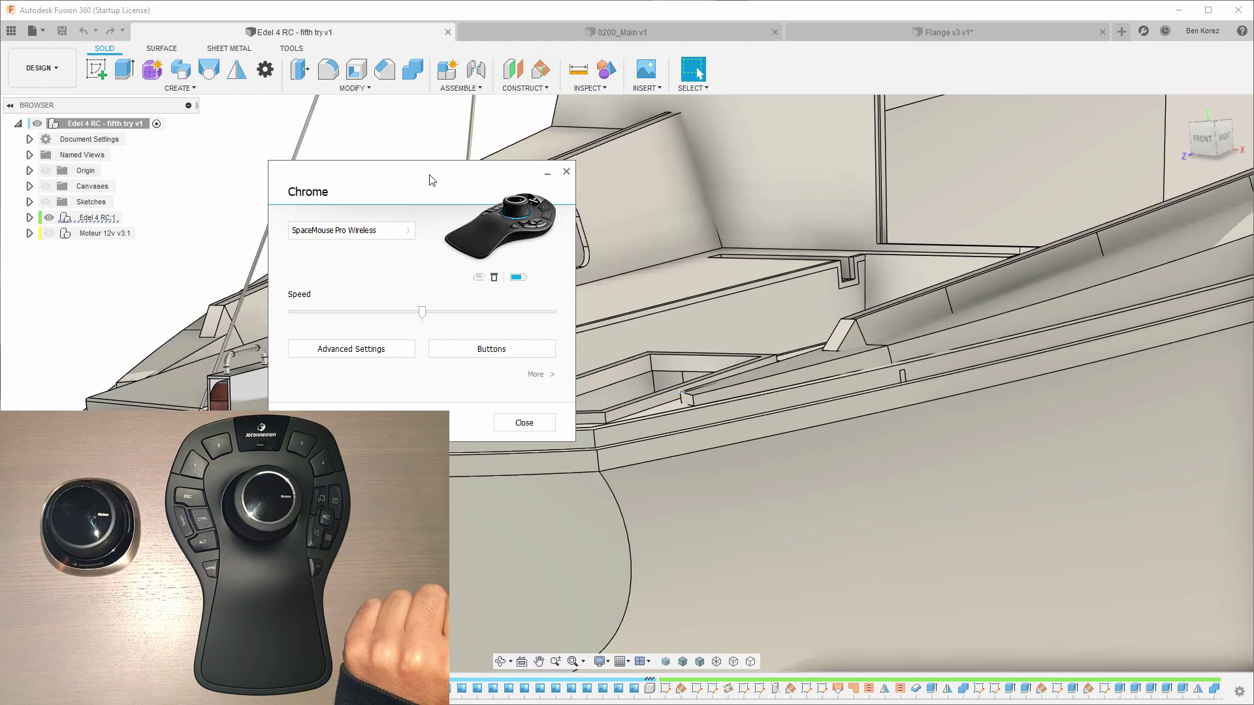
{"action": "left_click", "coordinate": [405, 232]}
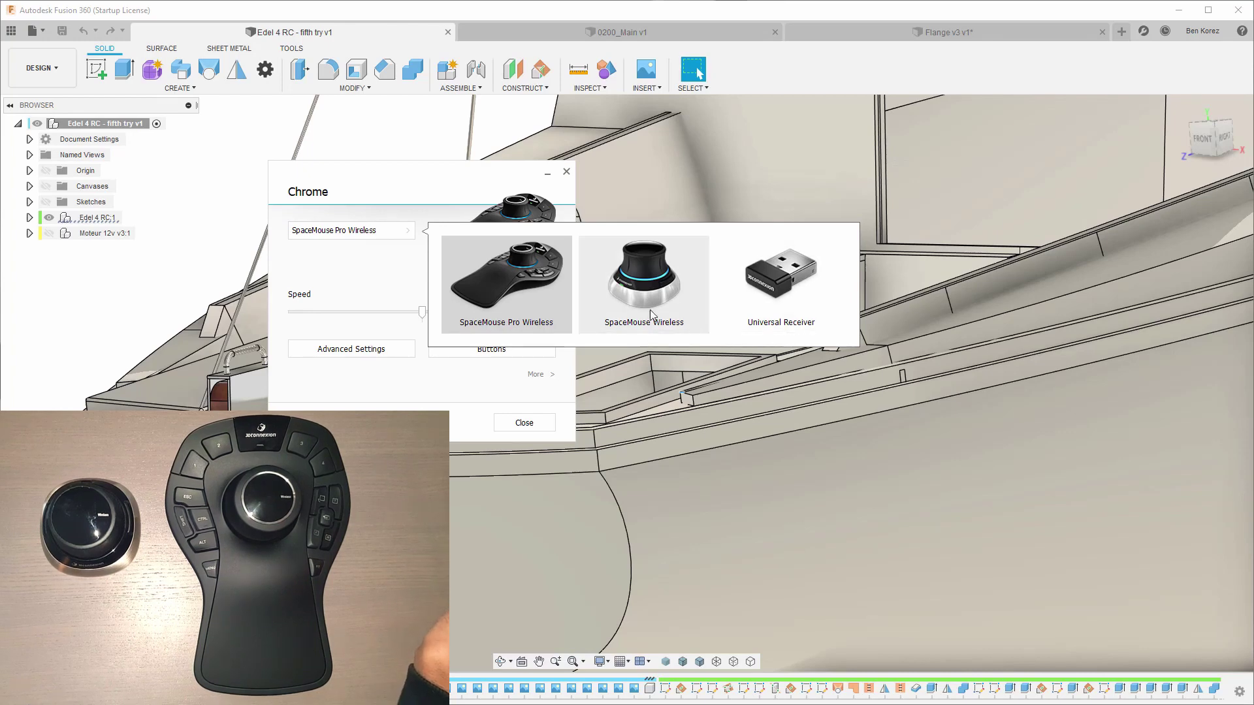
{"action": "left_click", "coordinate": [359, 259]}
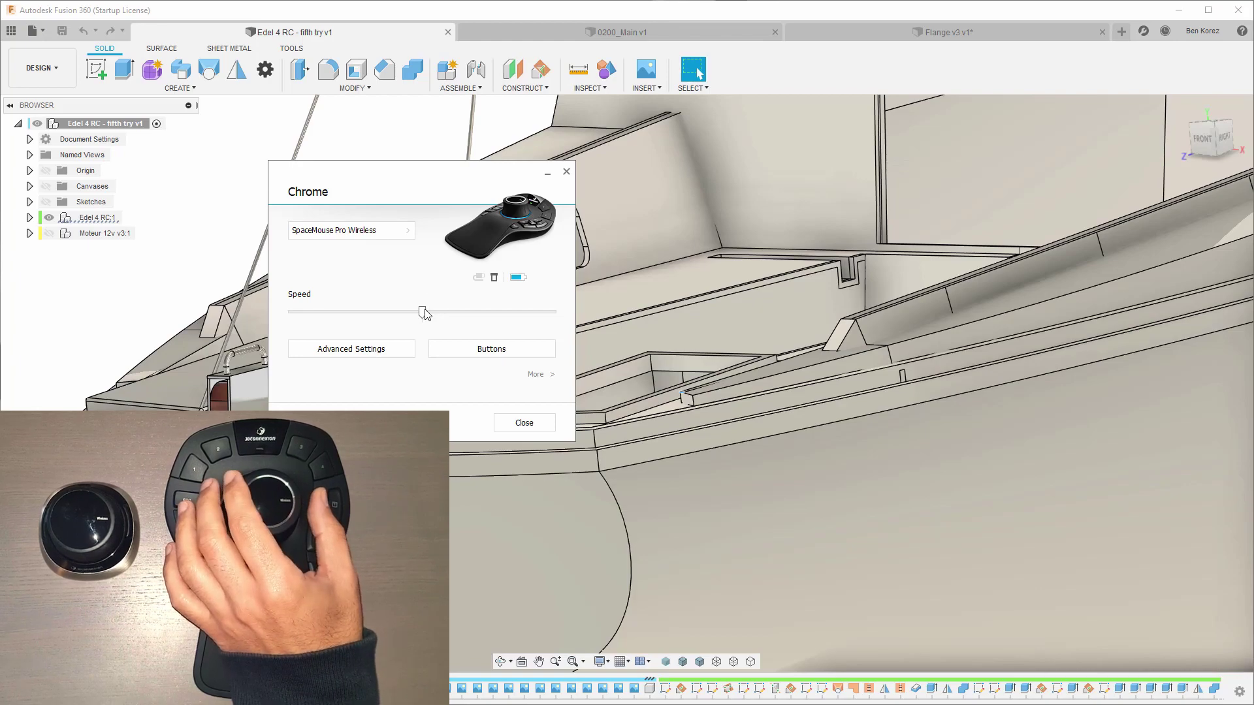
{"action": "left_click", "coordinate": [838, 13]}
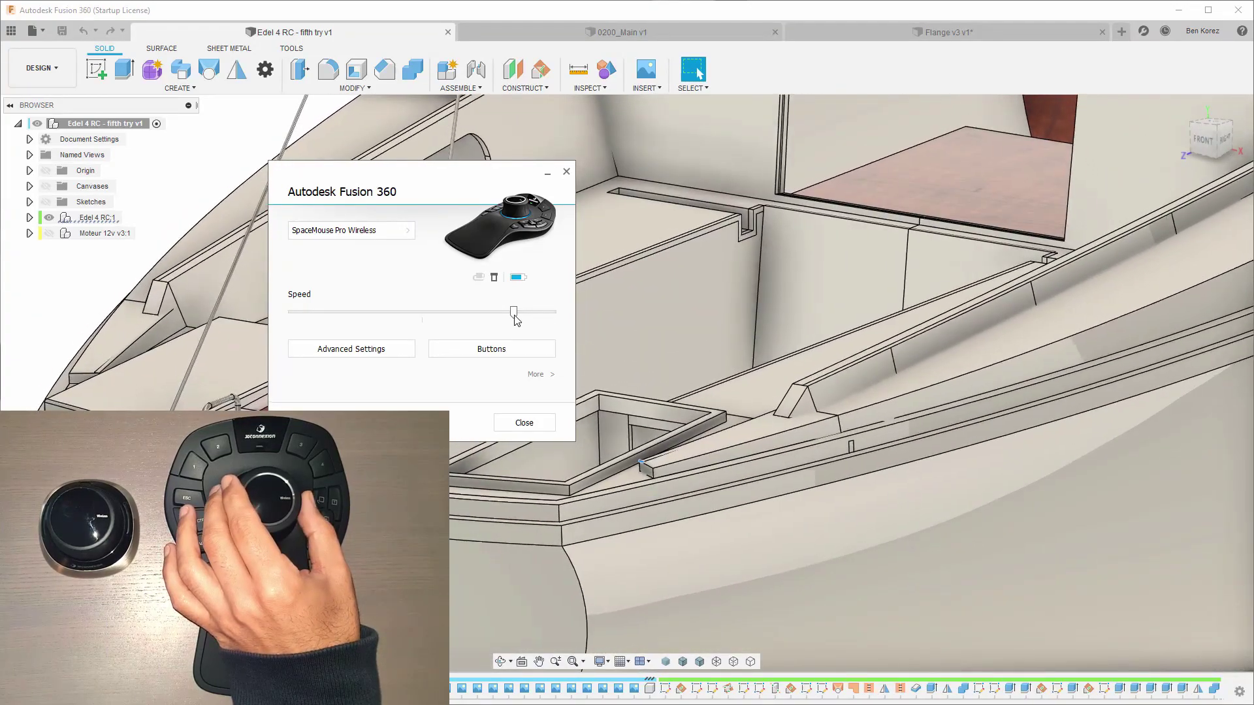
Open Fusion 360's Advanced Settings and toggle the second navigation axis off and back on.
{"action": "left_click", "coordinate": [366, 354]}
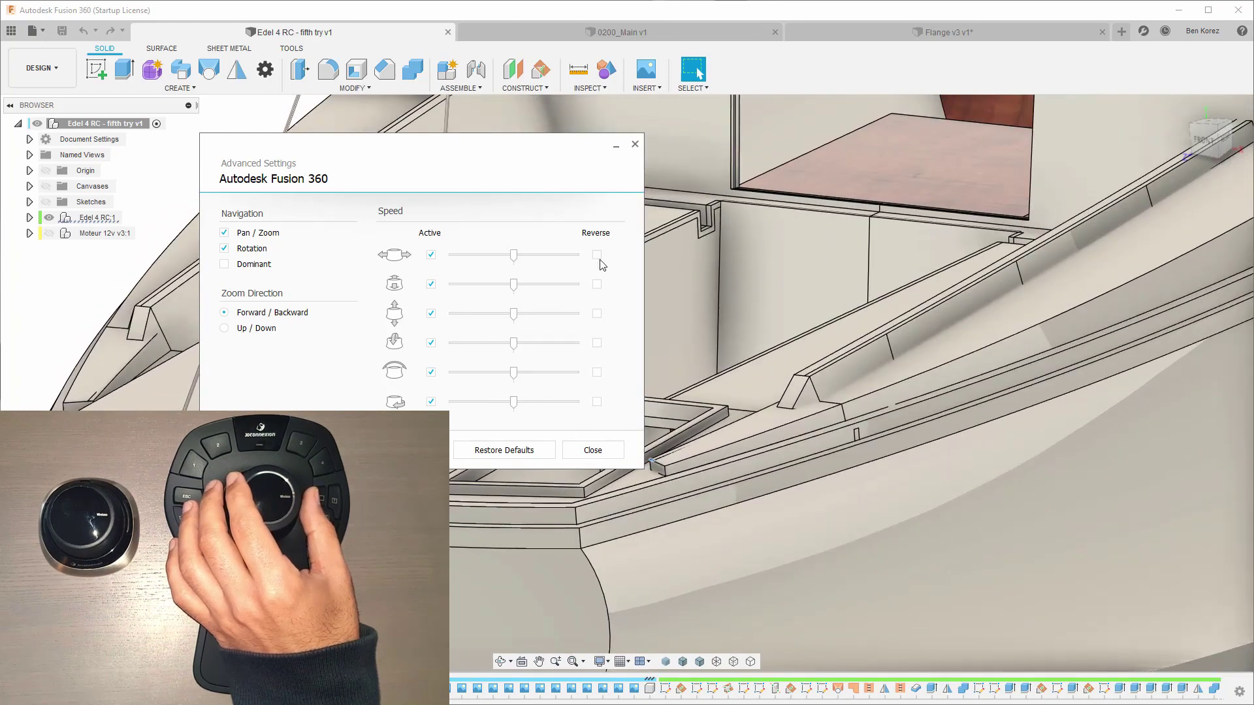
{"action": "left_click", "coordinate": [431, 285]}
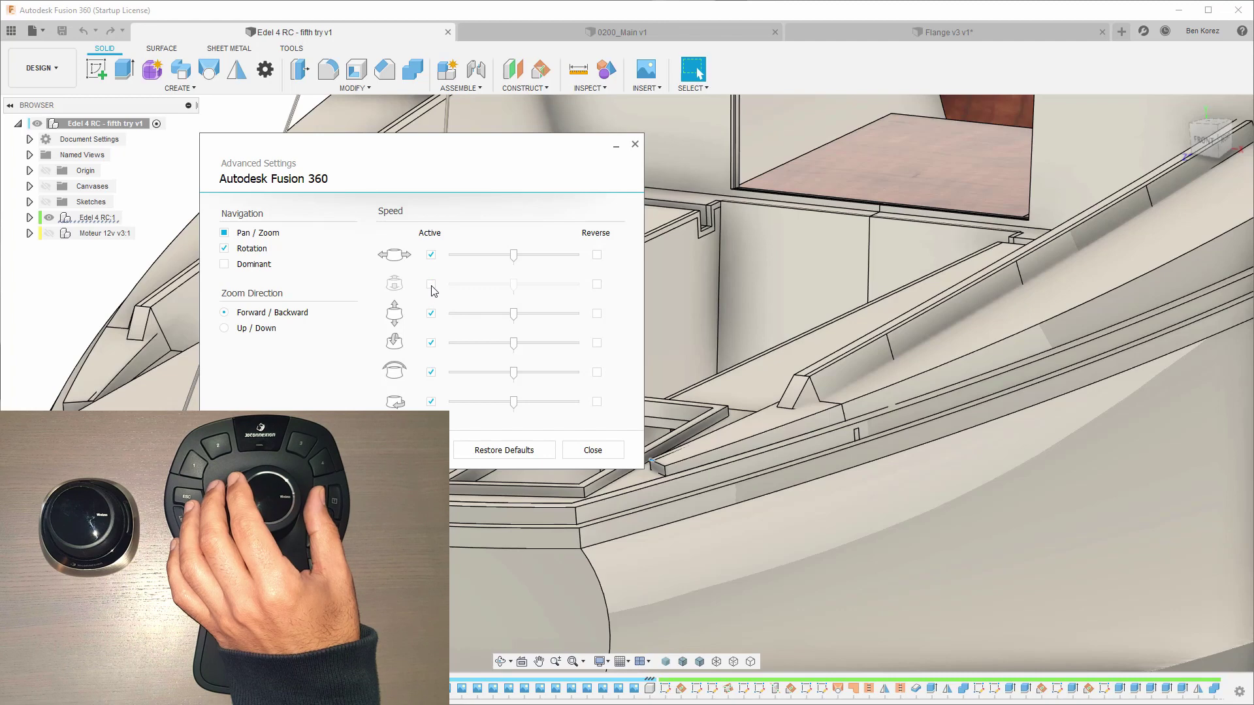
{"action": "left_click", "coordinate": [433, 289]}
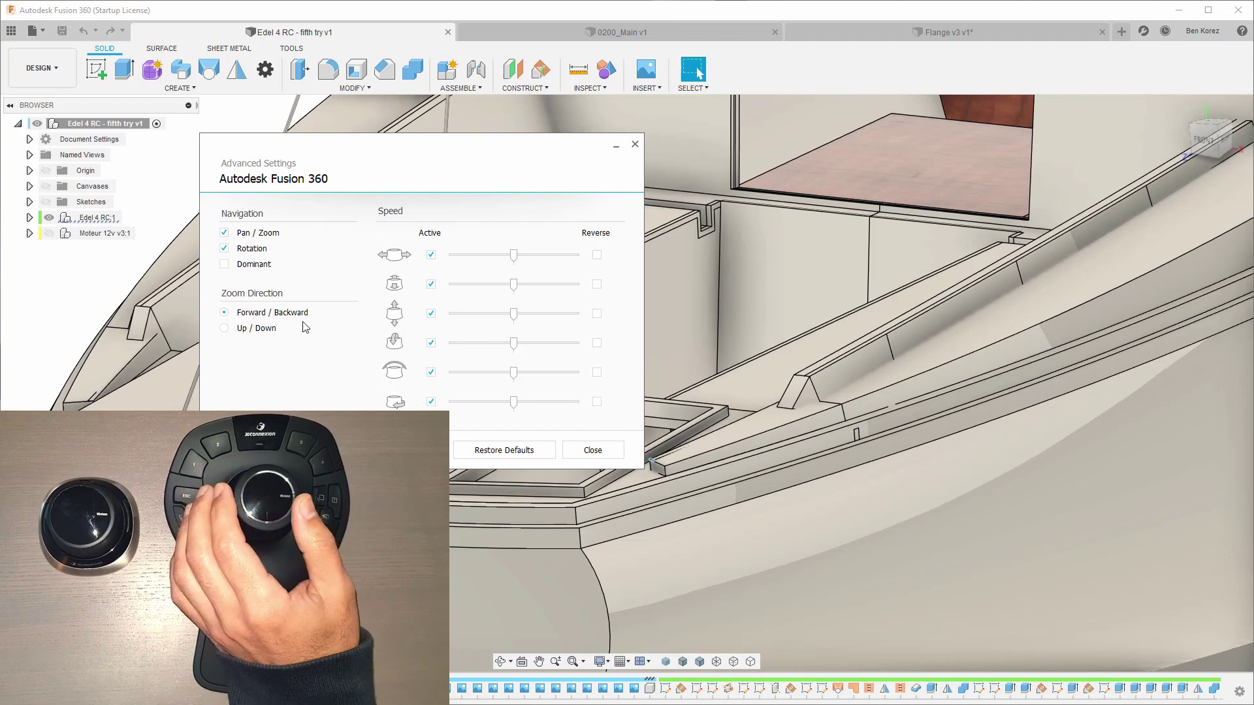
Close Advanced Settings and show the Fusion 360 button page (Create Sketch, Extrude, Search, Project).
{"action": "left_click", "coordinate": [599, 452]}
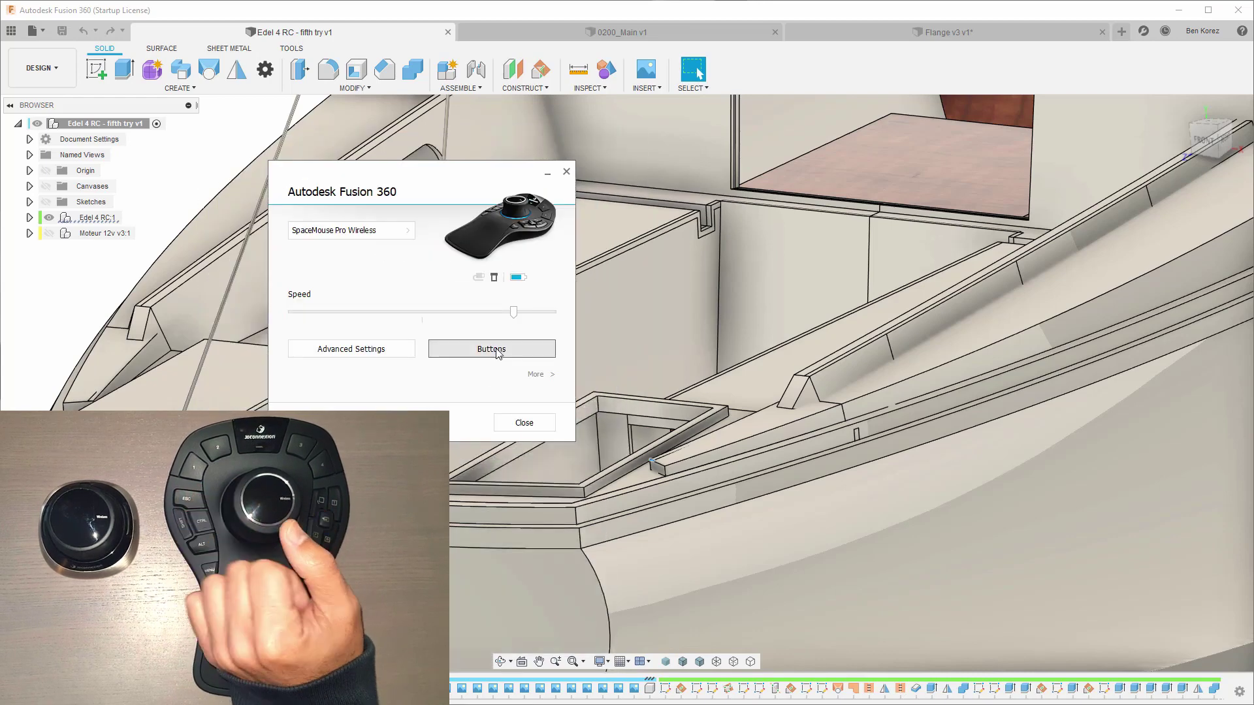
{"action": "left_click", "coordinate": [497, 351]}
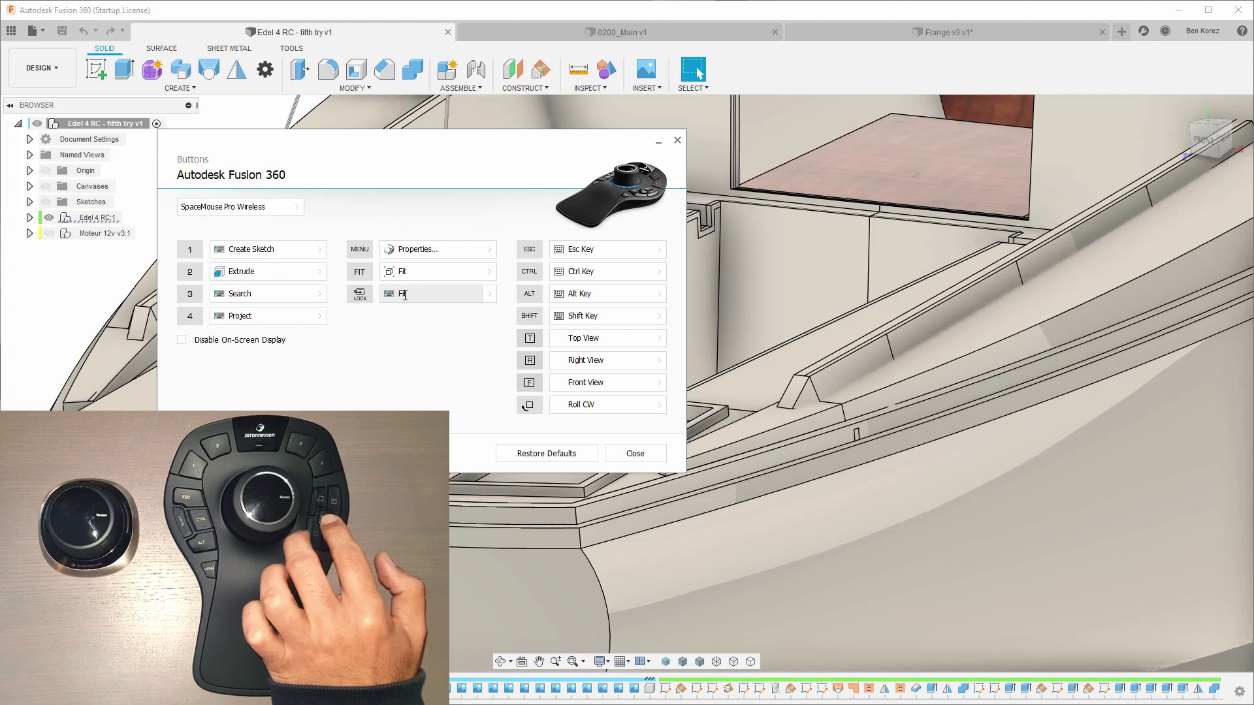
Remap the SpaceMouse LOCK button from Esc Key to Virtual NumPad, then test it.
{"action": "left_click", "coordinate": [490, 294]}
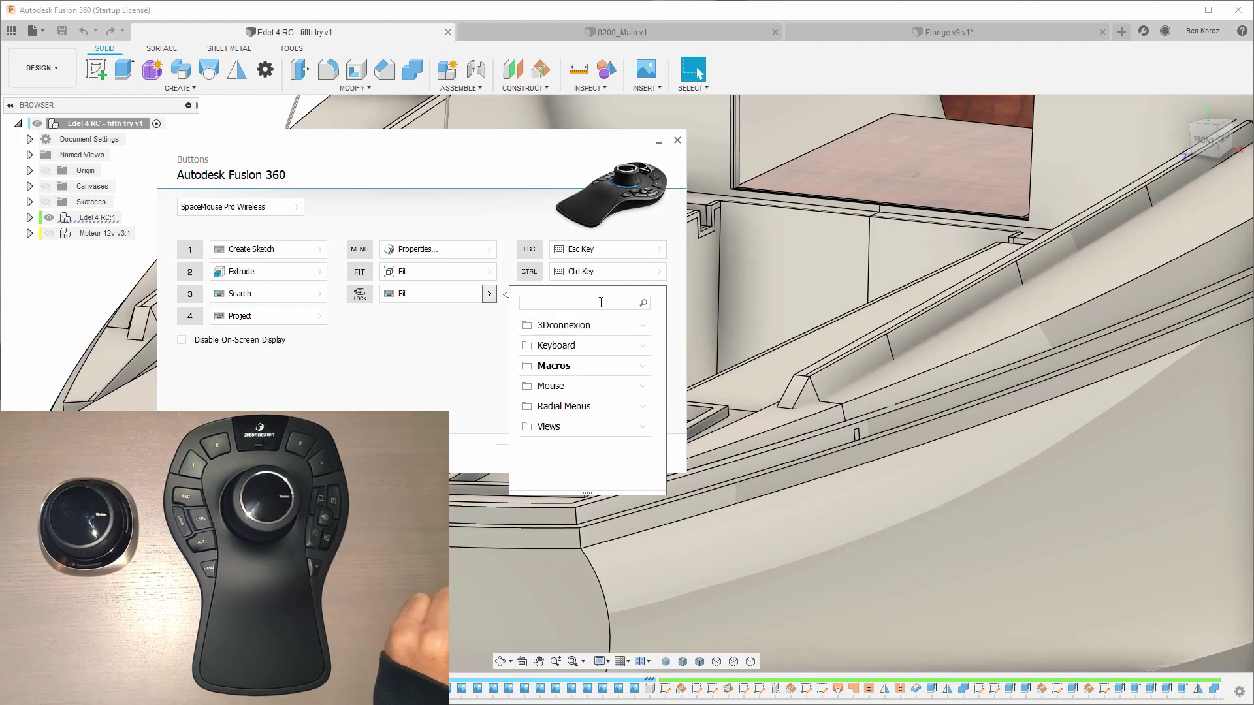
{"action": "left_click", "coordinate": [644, 335]}
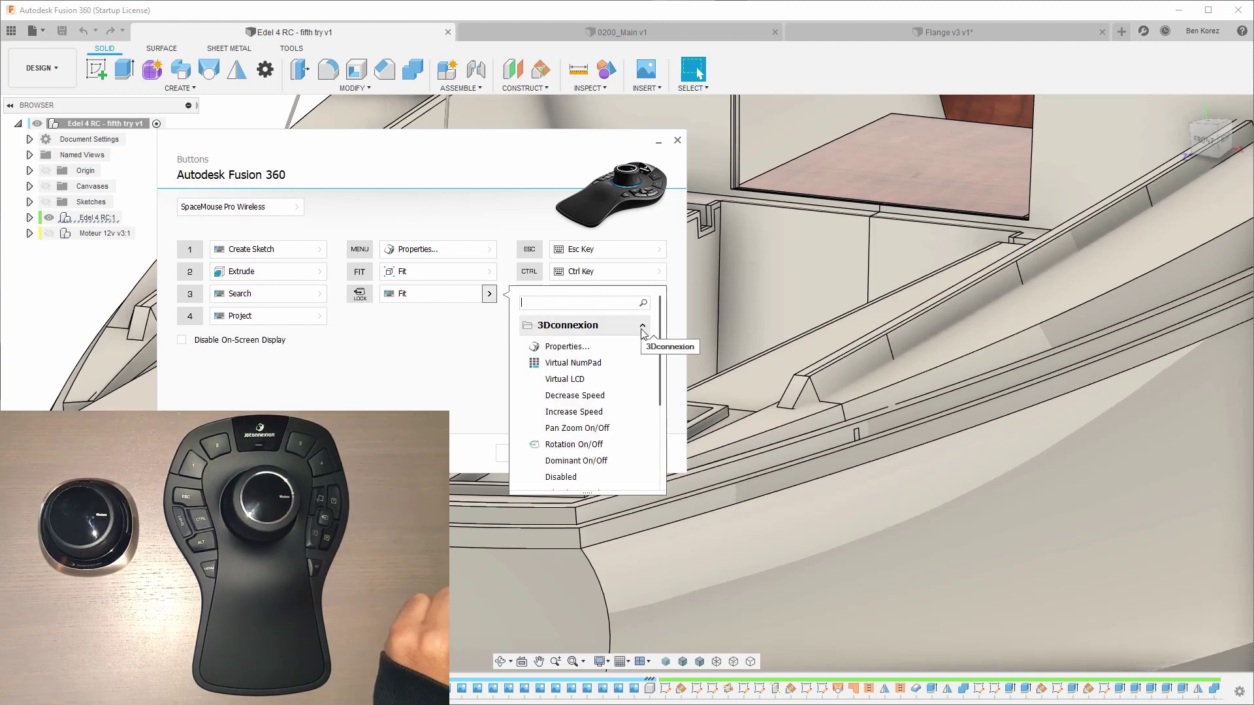
{"action": "left_click", "coordinate": [644, 335]}
{"action": "left_click", "coordinate": [644, 353]}
{"action": "left_click", "coordinate": [643, 348]}
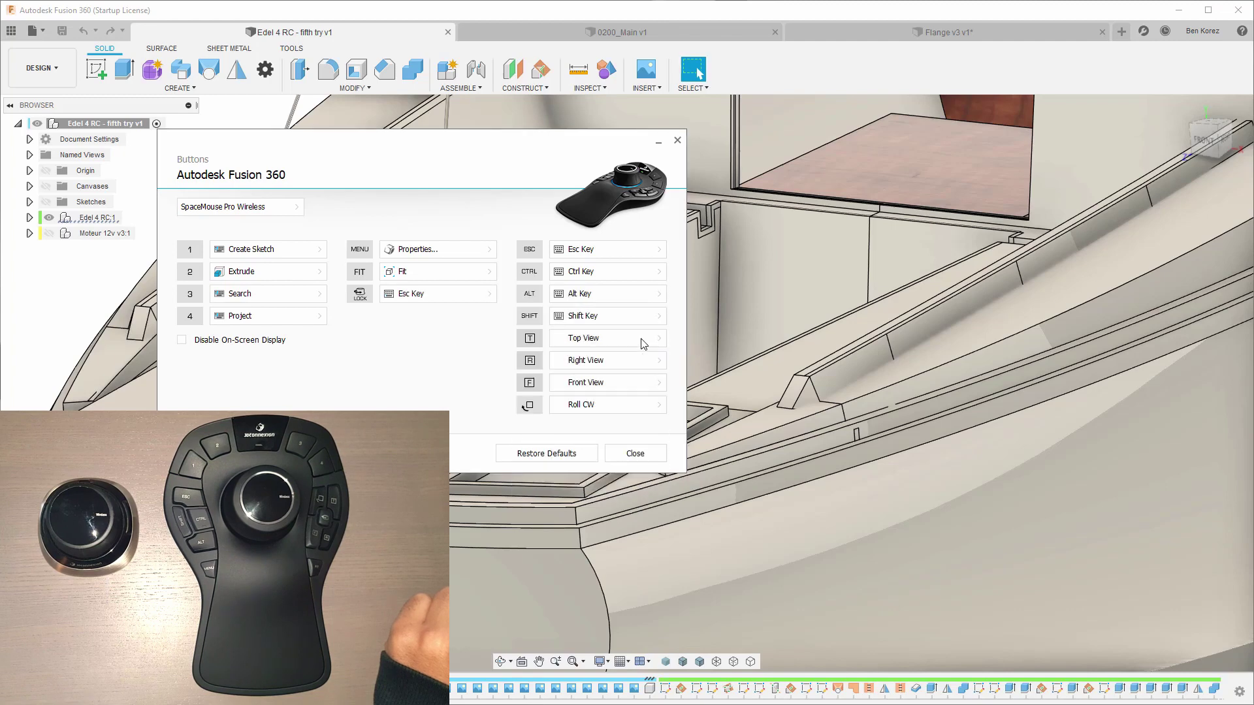
{"action": "left_click", "coordinate": [489, 295]}
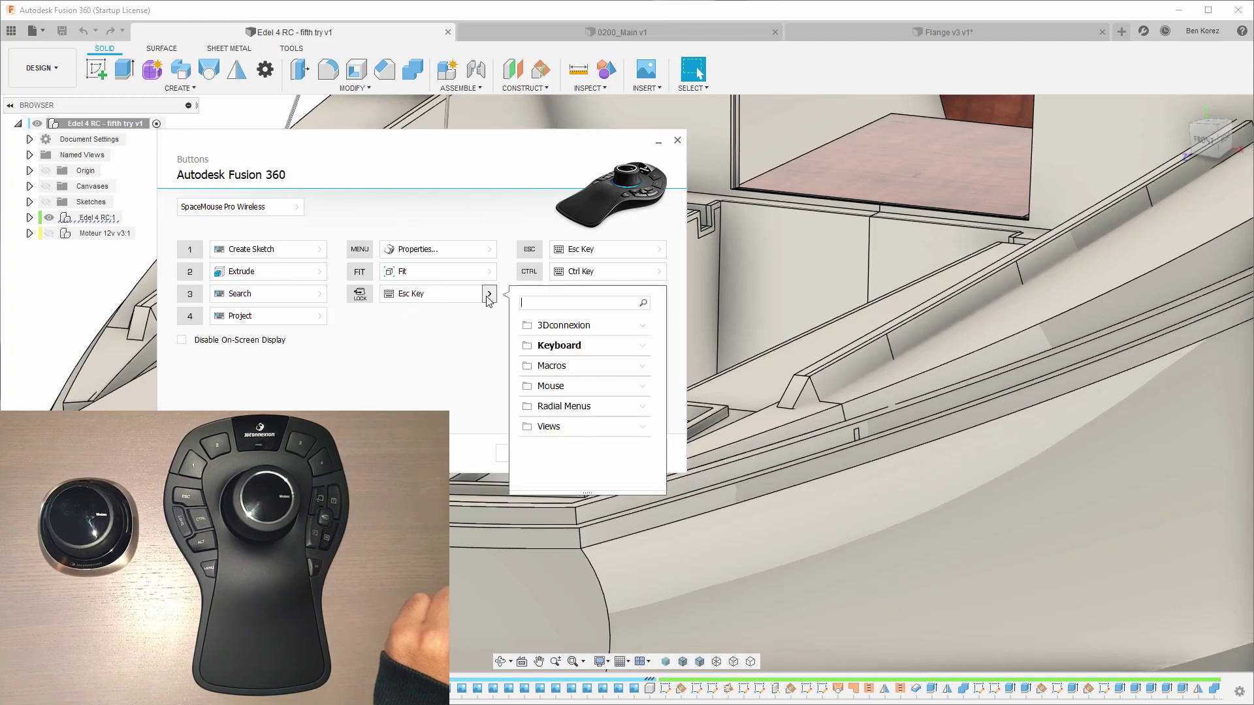
{"action": "left_click", "coordinate": [640, 325]}
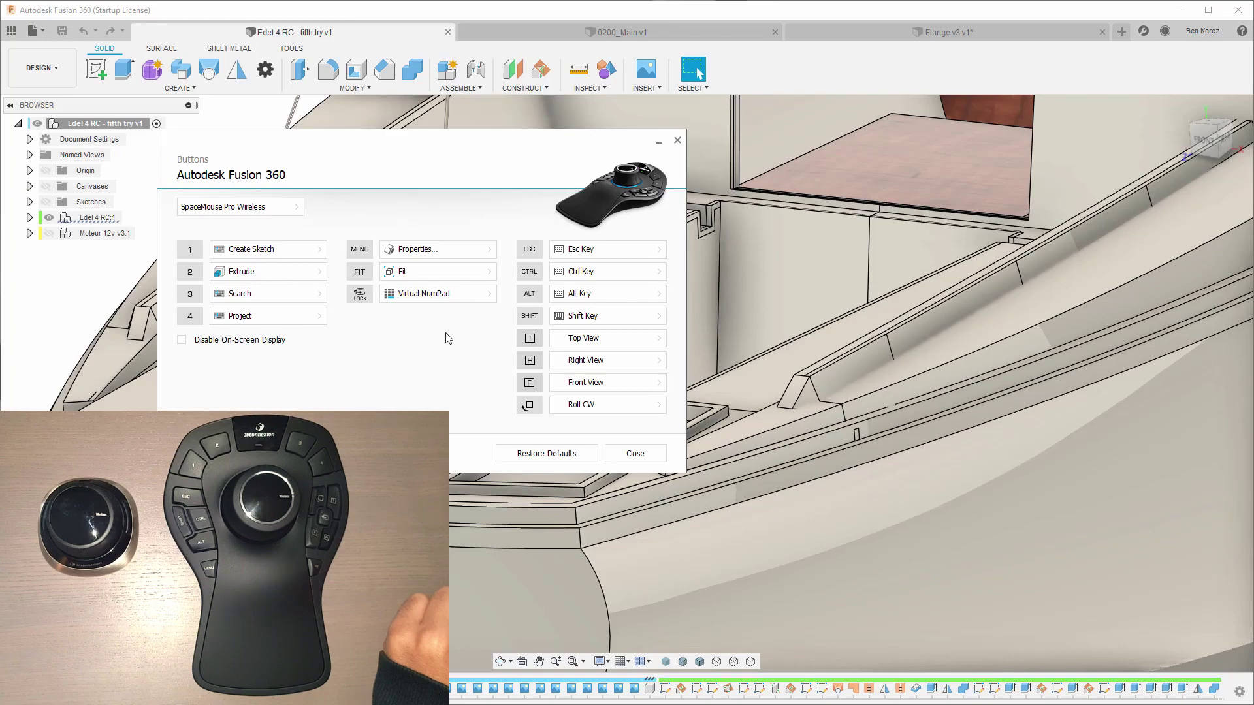
{"action": "left_click", "coordinate": [592, 122]}
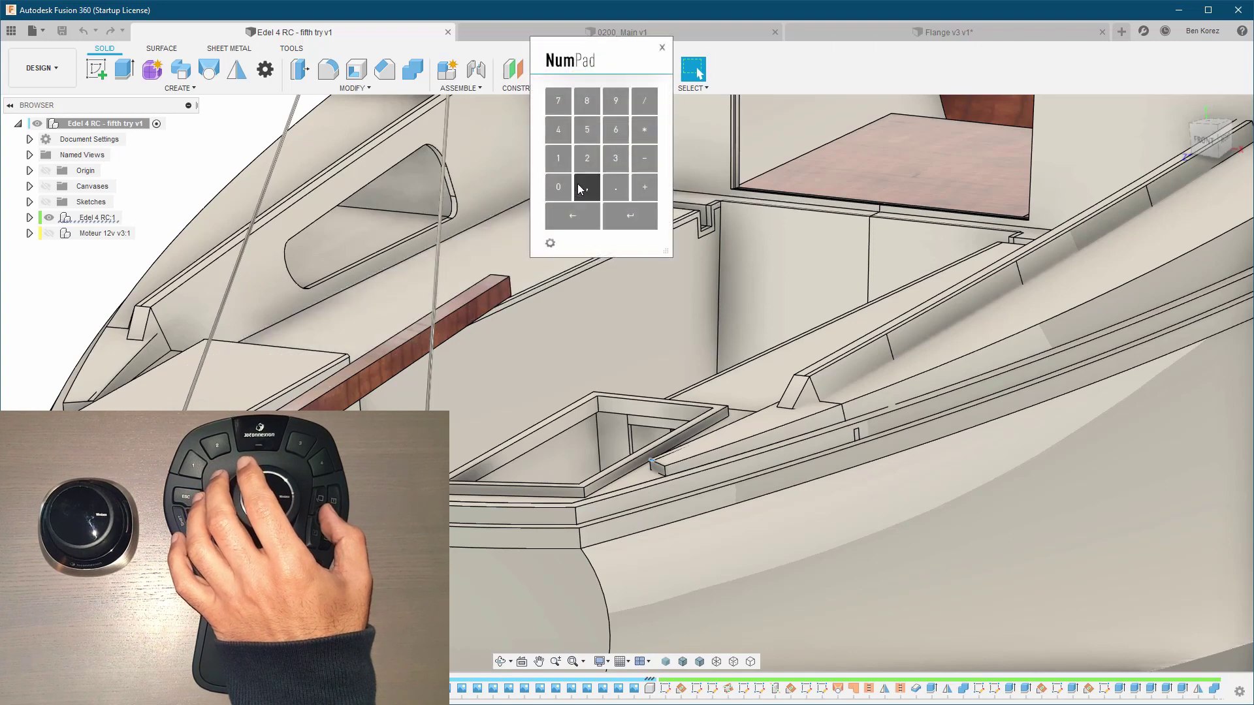
{"action": "left_click", "coordinate": [660, 49]}
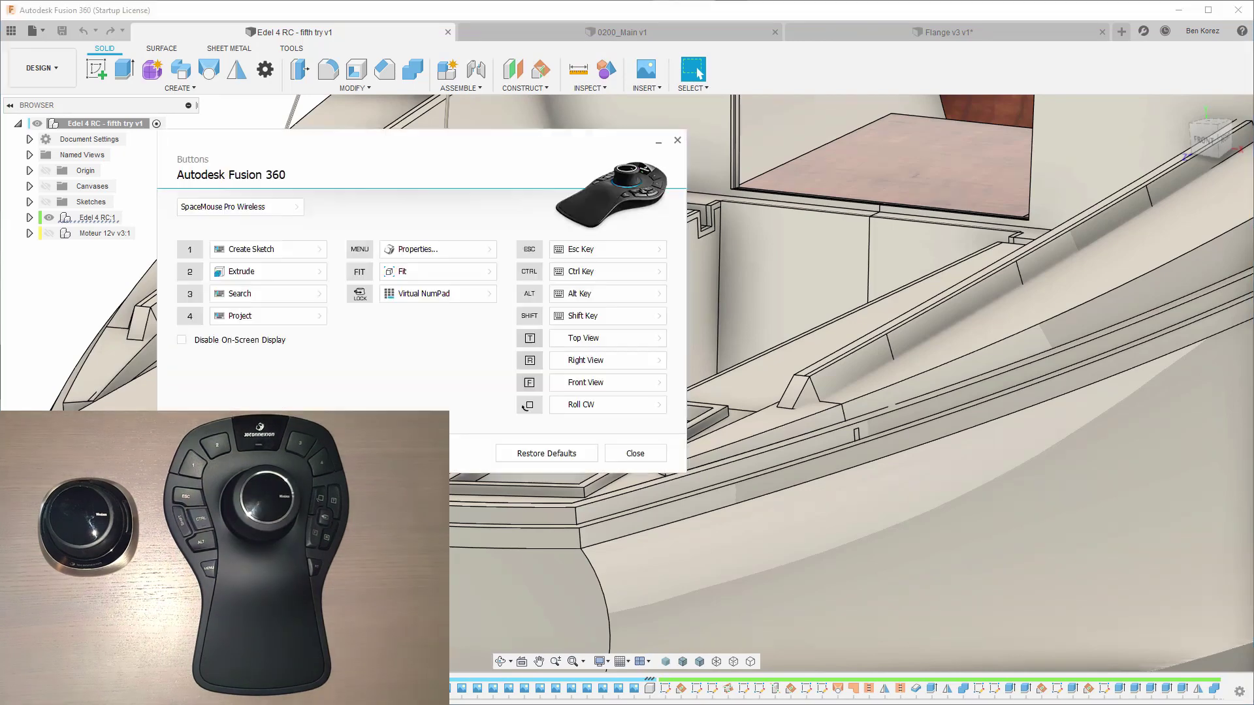